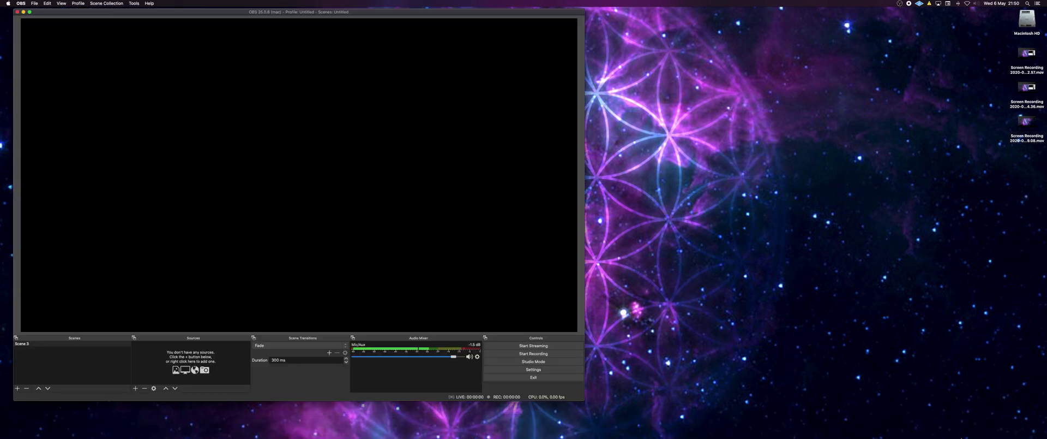
Switch to Google Chrome and position its window beside the OBS window
mouse_move(922, 436)
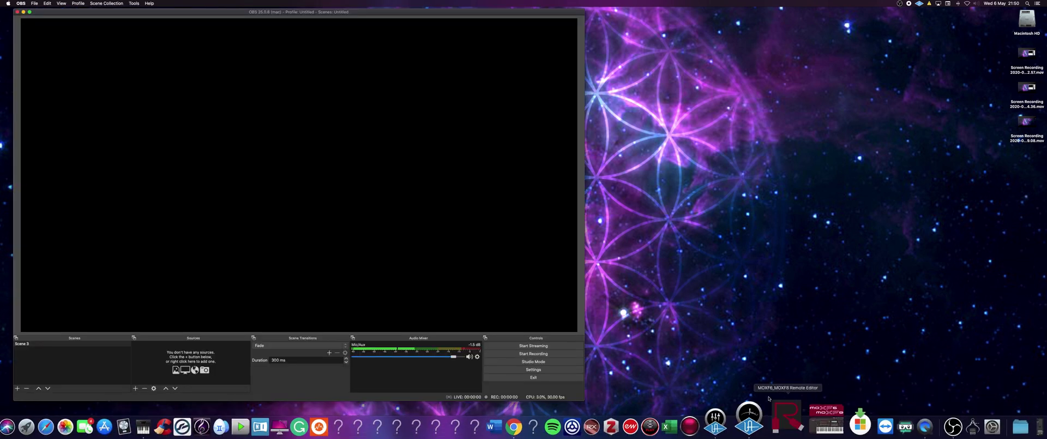
click(556, 434)
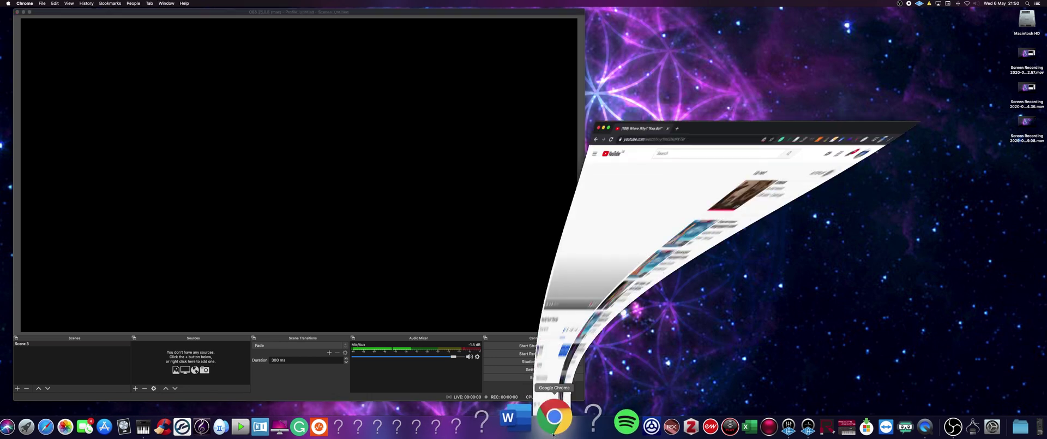
drag(755, 19, 753, 53)
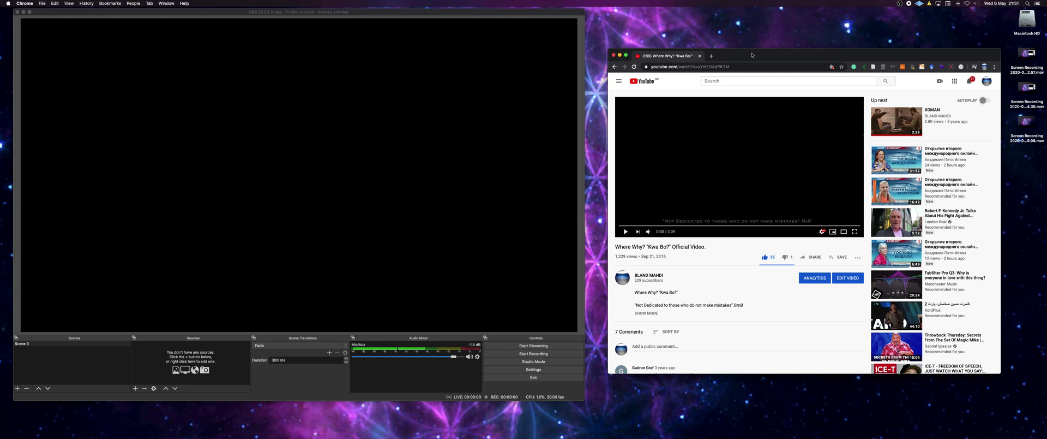
drag(752, 54, 744, 23)
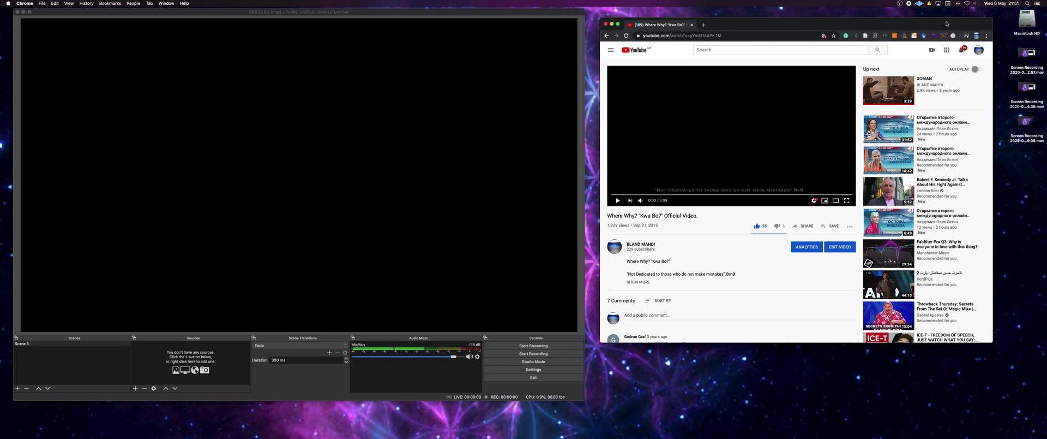
drag(913, 25, 908, 24)
Search for "ishowu audio capture" in a new browser tab and open the Mojave/Catalina installation article
click(696, 25)
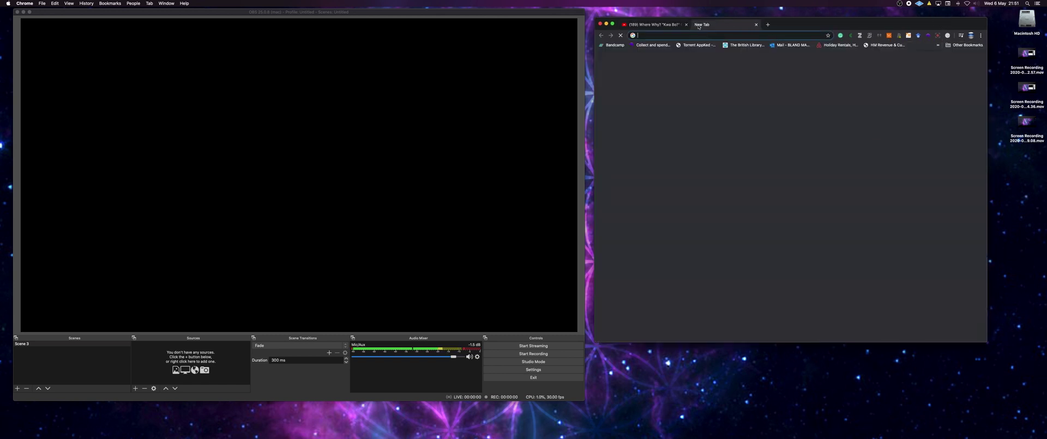
drag(793, 26, 790, 23)
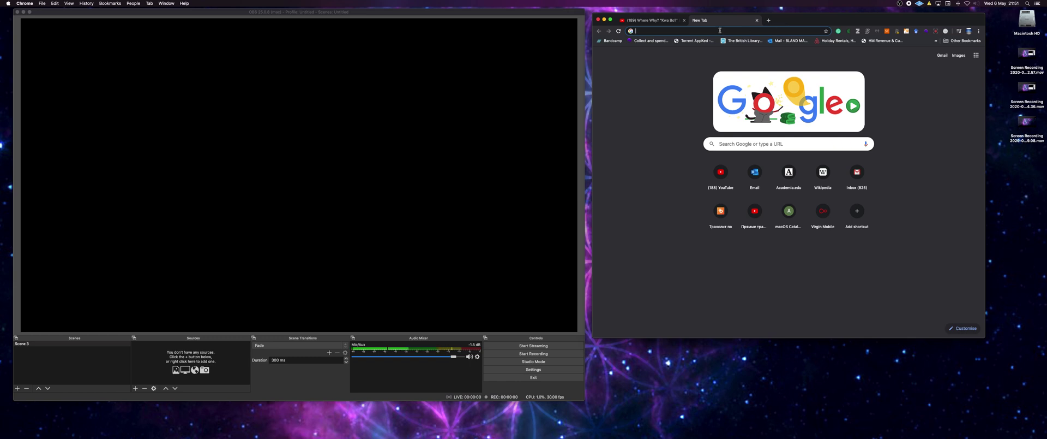
text(isho)
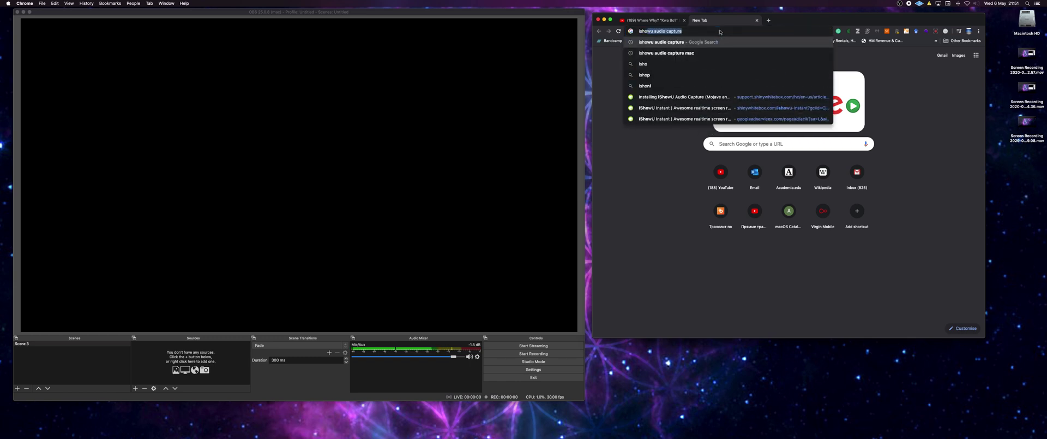
key(Return)
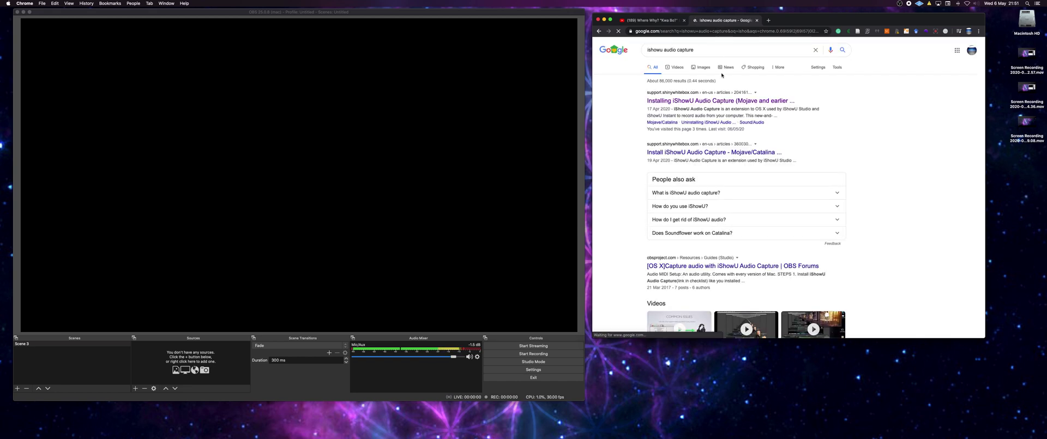
click(676, 154)
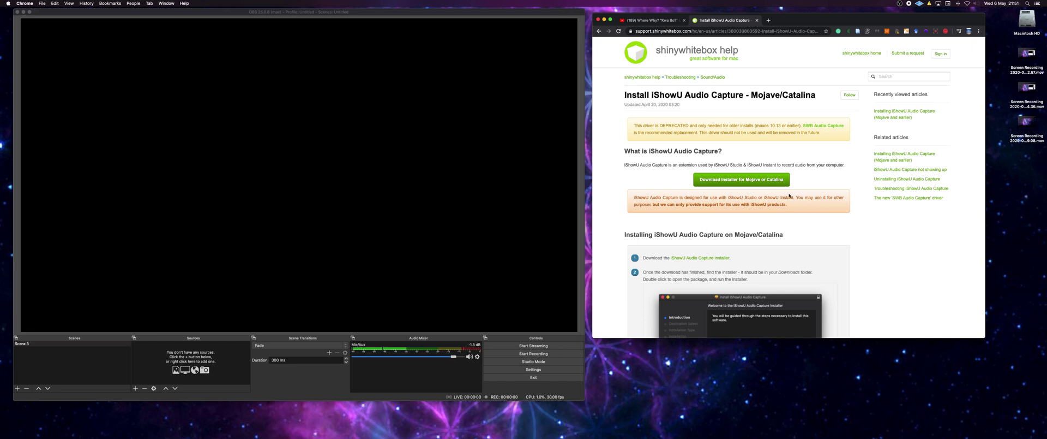
Download the iShowU Audio Capture installer for Mojave or Catalina and open the downloaded disk image
drag(815, 21, 815, 19)
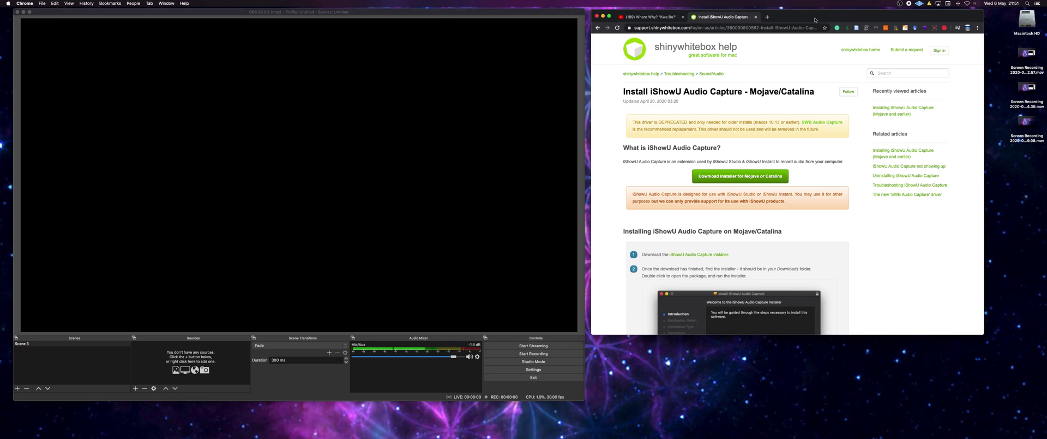
click(755, 177)
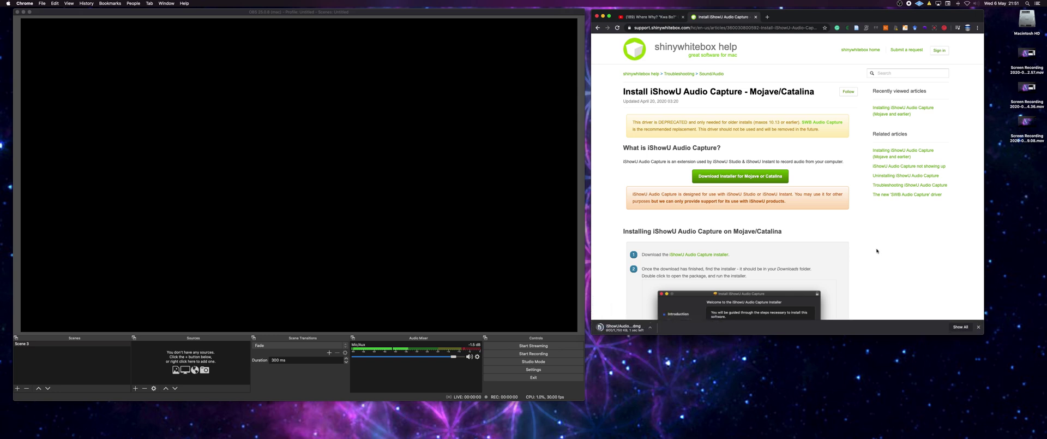
click(632, 329)
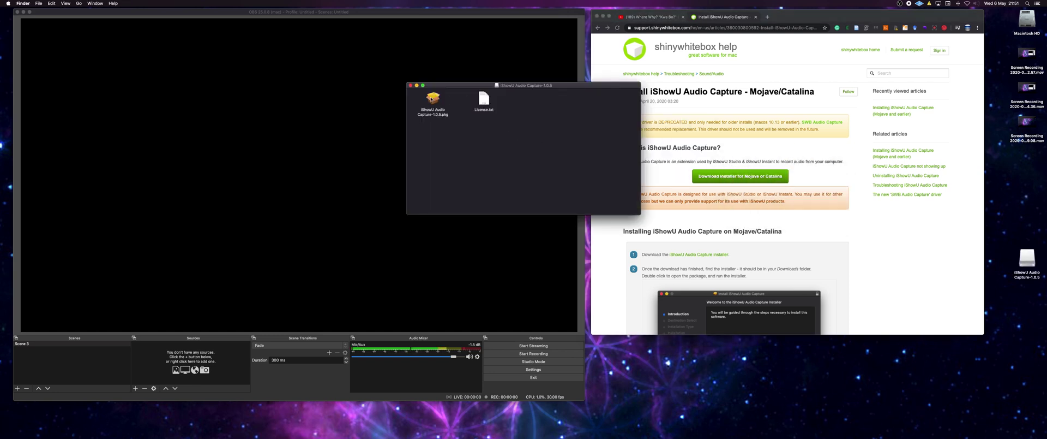
double_click(431, 99)
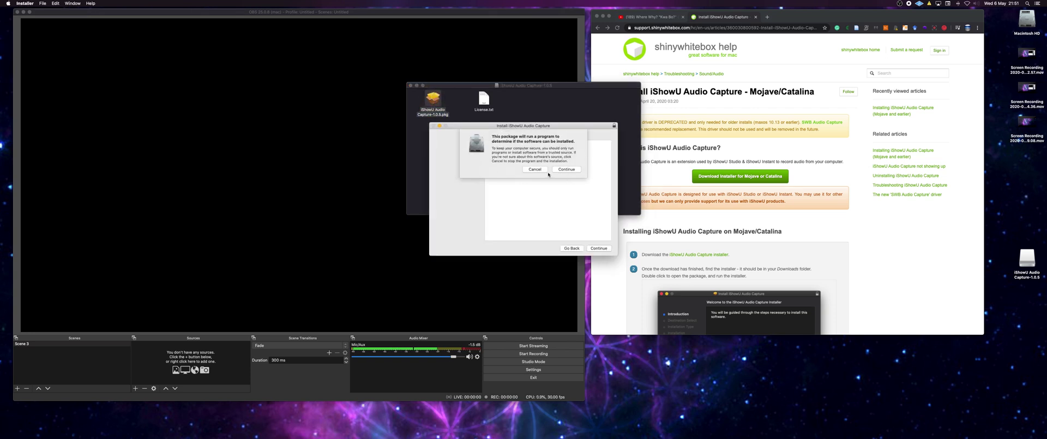
click(534, 169)
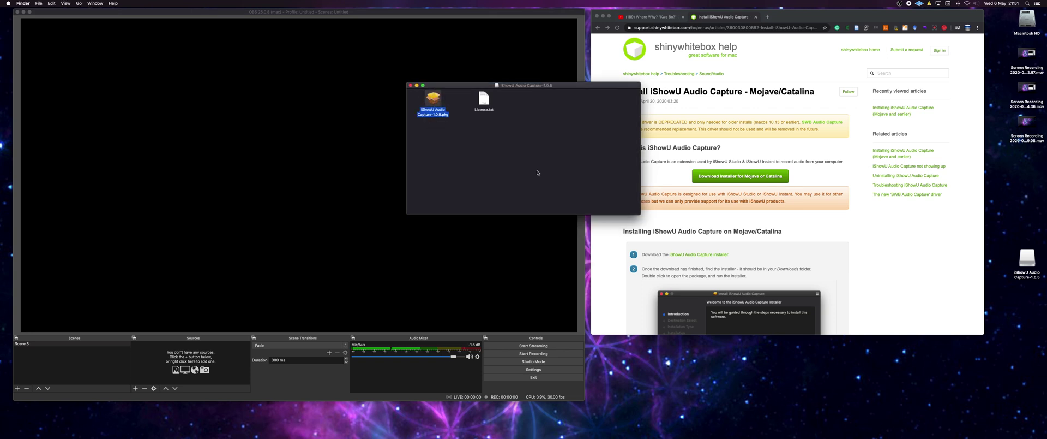
click(410, 86)
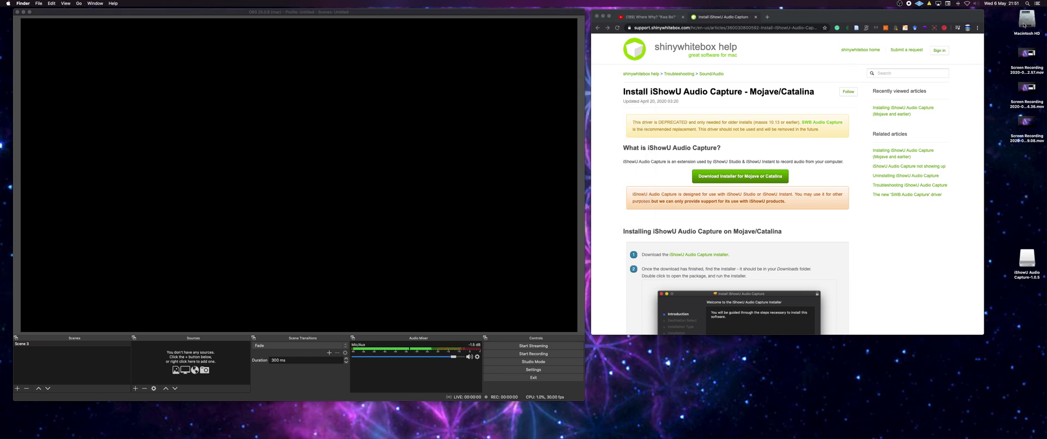
Find "midi" with Spotlight, launch Audio MIDI Setup and show its Audio Devices window
click(1028, 4)
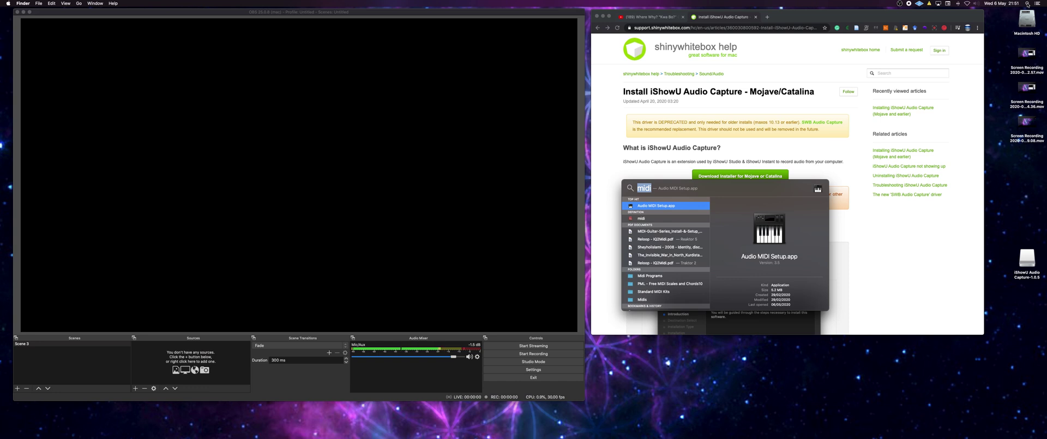
key(BackSpace)
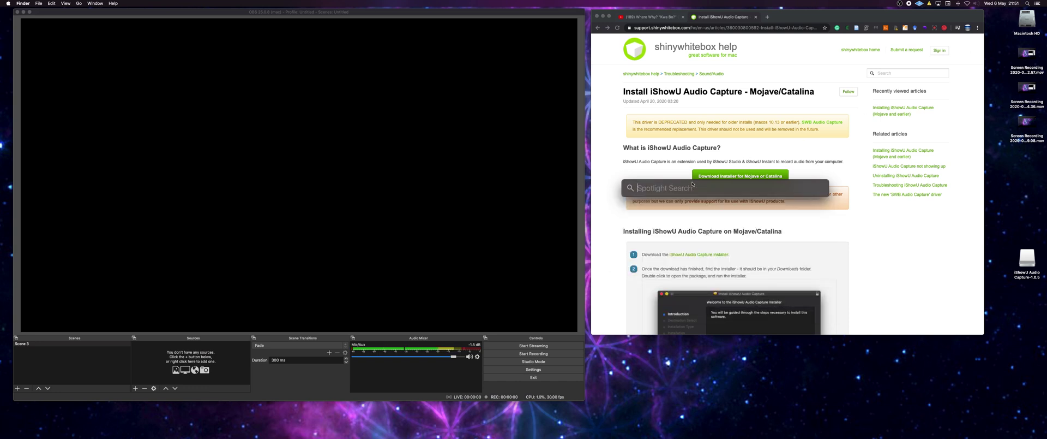
text(midi)
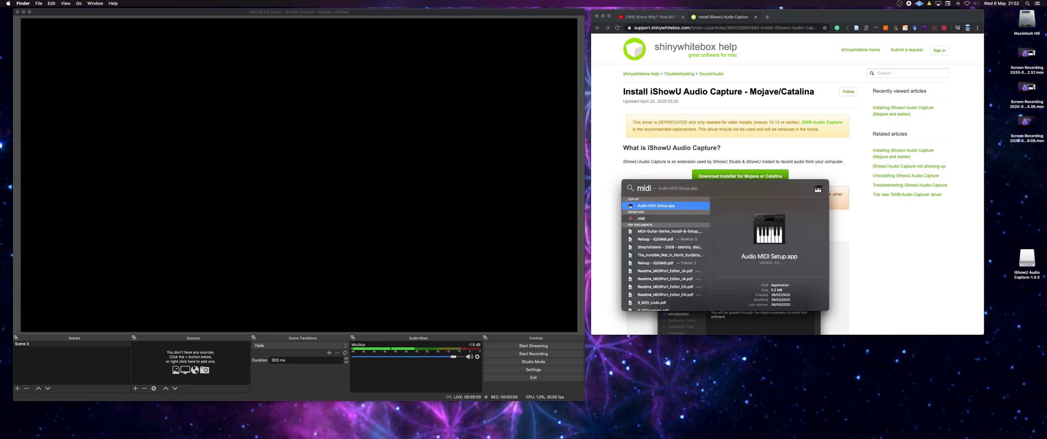
key(Return)
drag(700, 161, 507, 172)
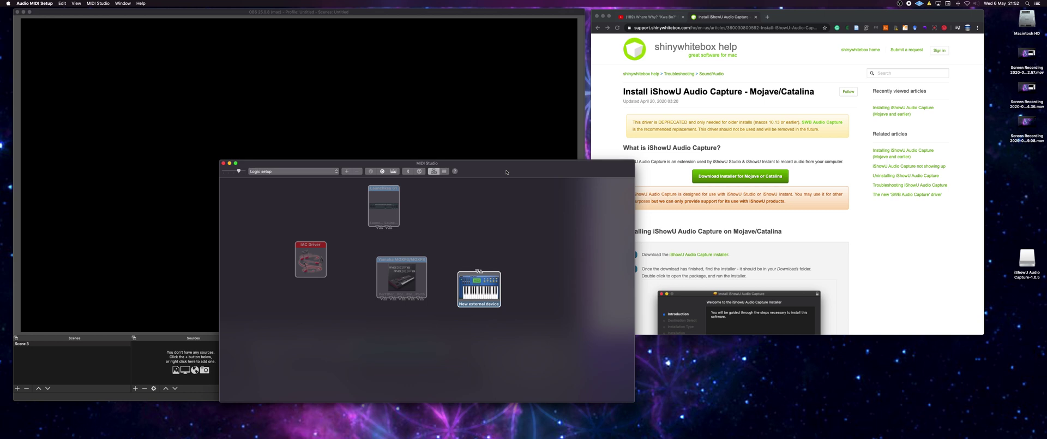
click(123, 4)
click(128, 11)
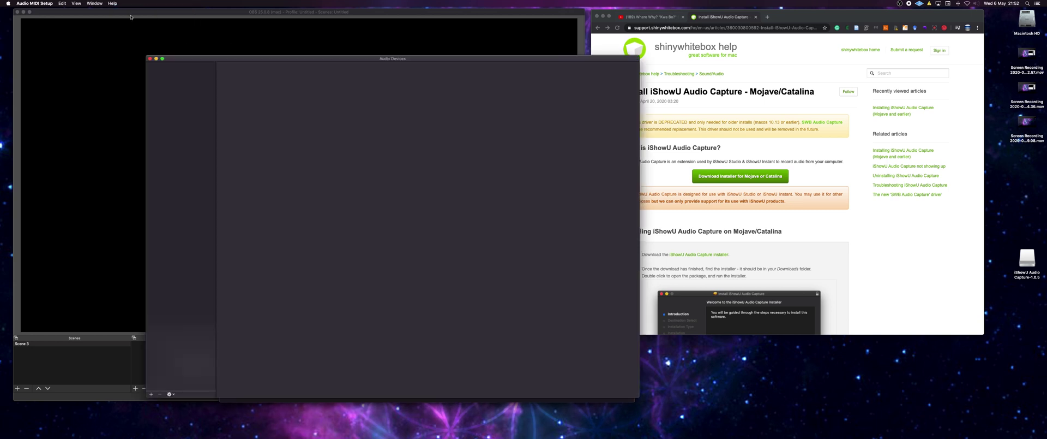
Create a multi-output device that combines iShowU Audio Capture and Universal Audio Thunderbolt
click(175, 116)
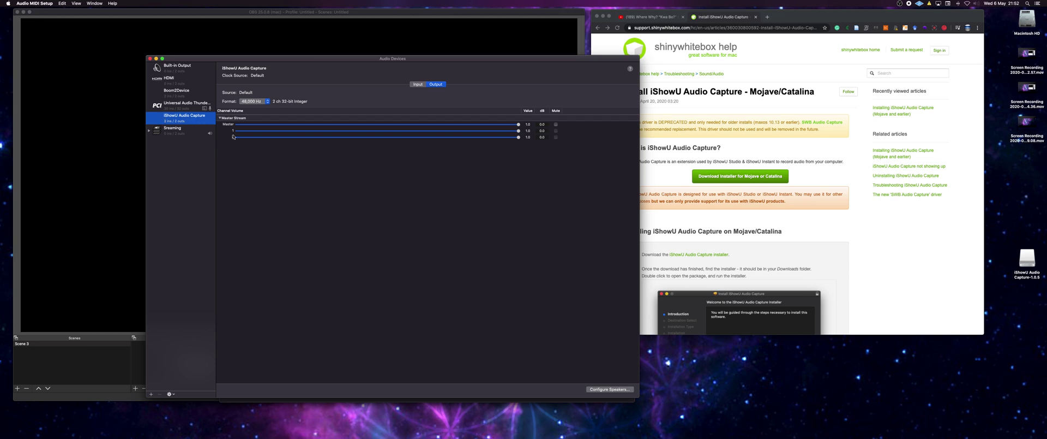
drag(336, 62, 323, 81)
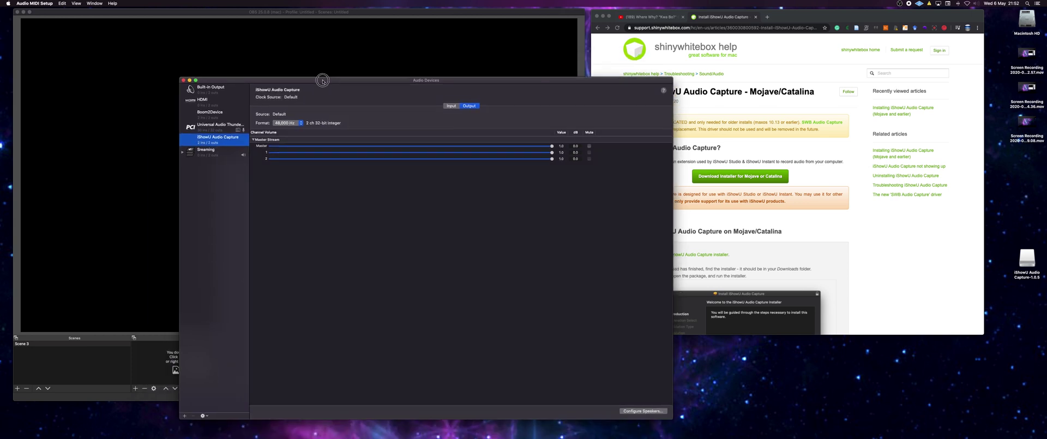
click(185, 416)
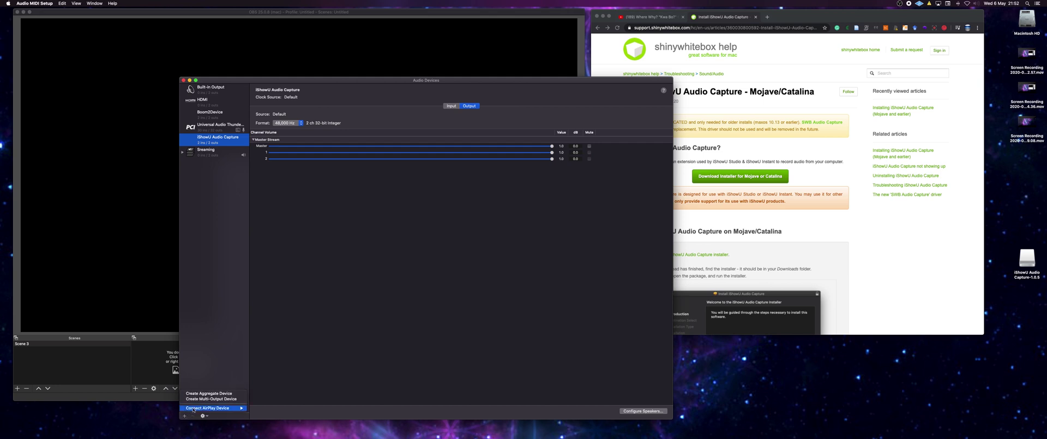
click(228, 401)
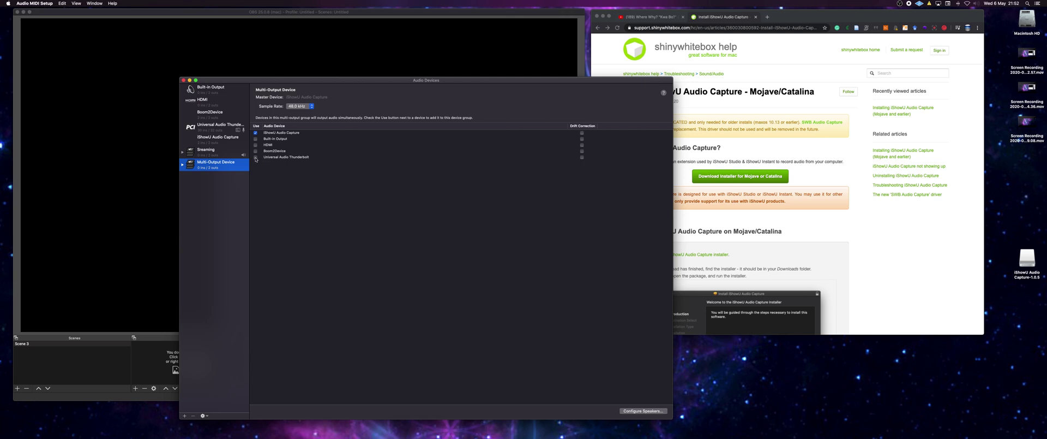
click(255, 157)
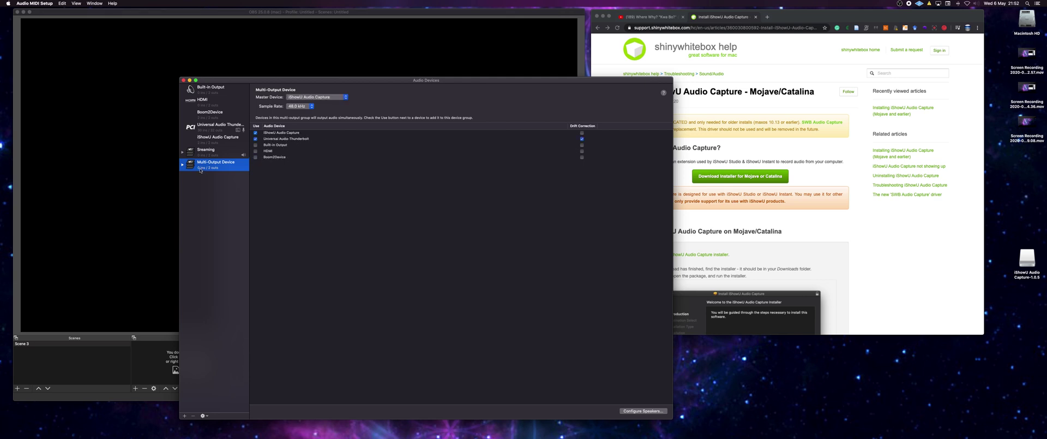
Correct the misspelled name of the existing multi-output device to Streaming
click(217, 154)
click(205, 149)
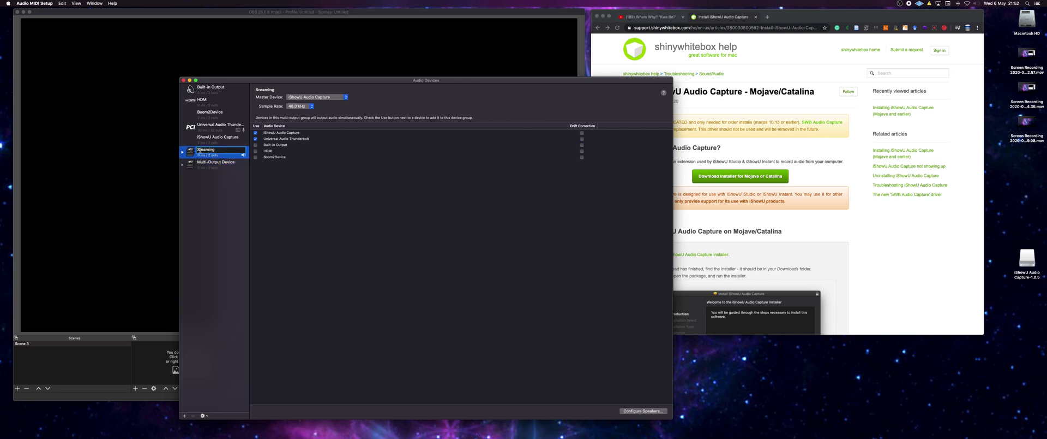
text(t)
key(Return)
Delete the newly created Multi-Output Device from the audio device list
click(209, 164)
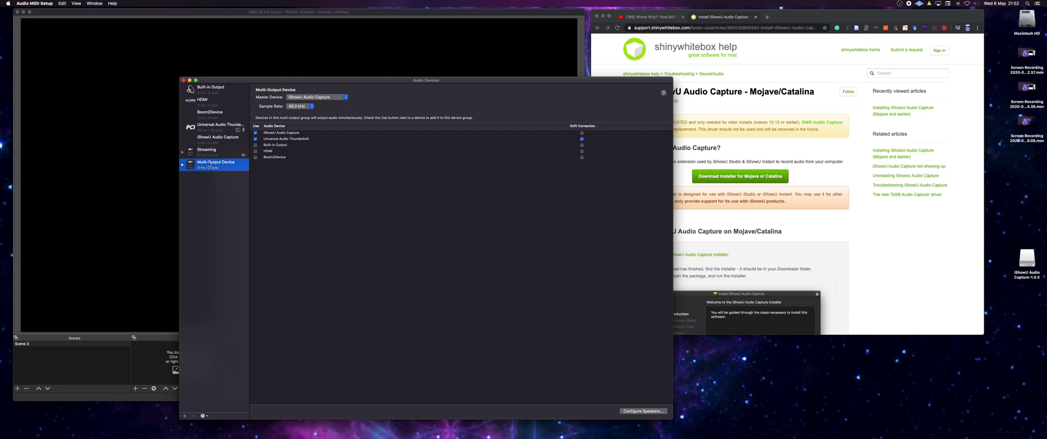
click(193, 416)
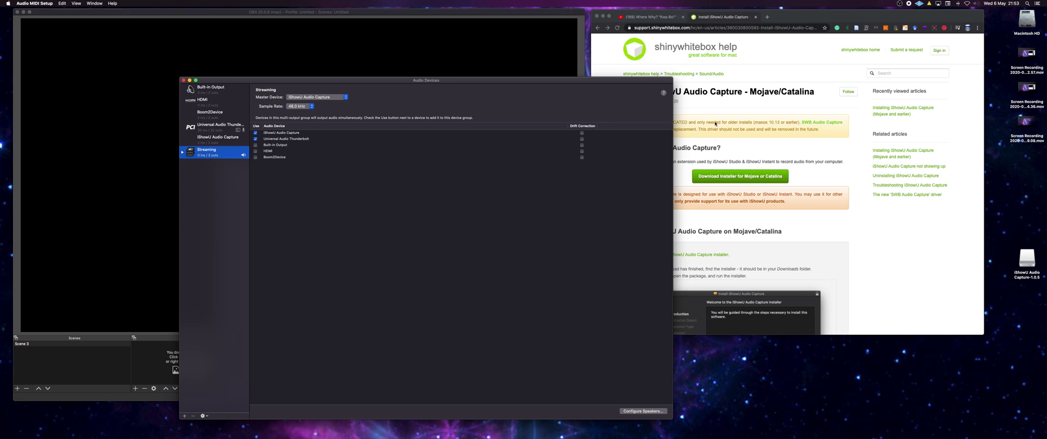
Show the YouTube video tab in Chrome, and close the Audio Devices and MIDI Studio windows
click(659, 17)
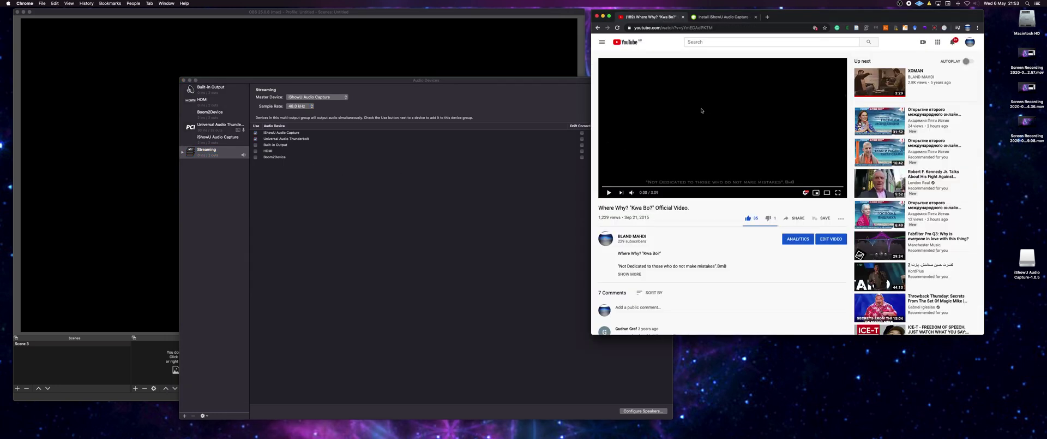
click(292, 180)
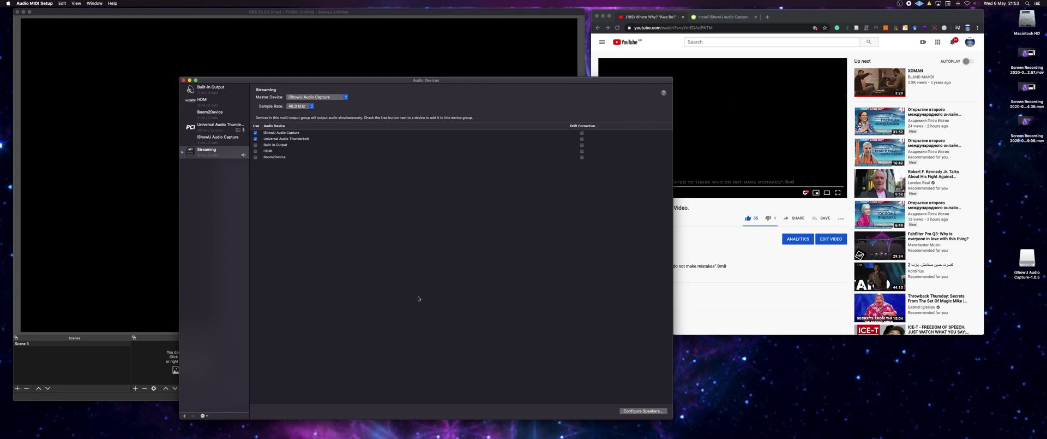
click(184, 80)
click(224, 163)
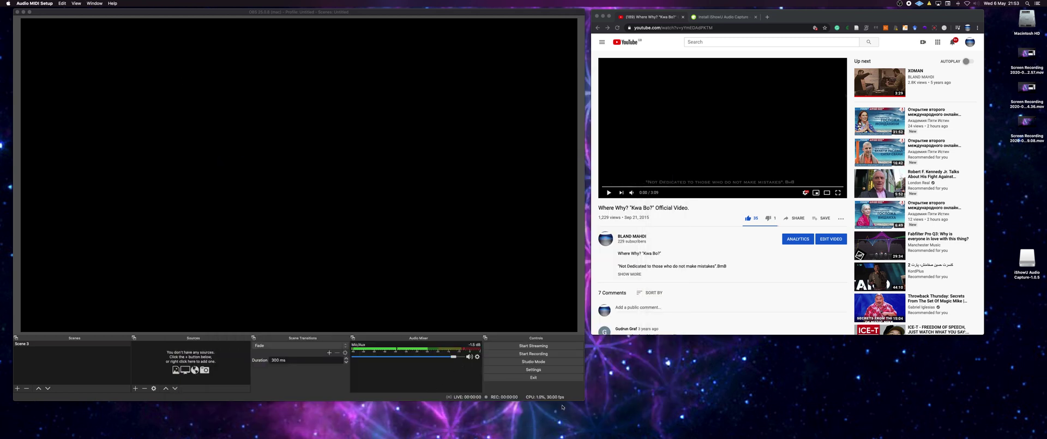
Choose Streaming as the system sound output, then play the YouTube video briefly and pause it
click(977, 4)
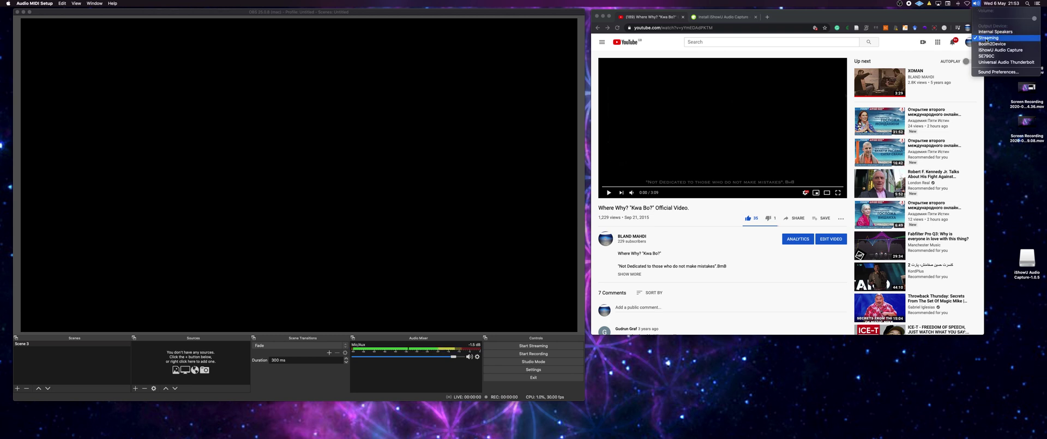
click(984, 38)
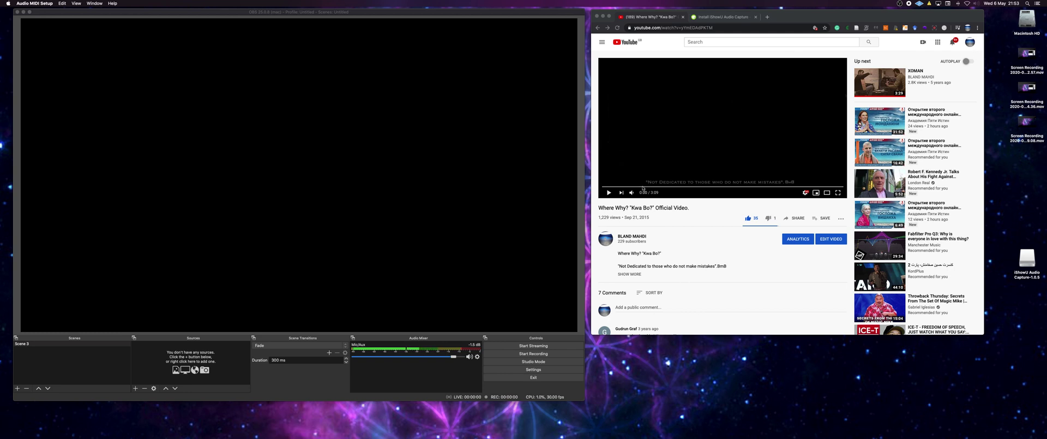
click(692, 133)
click(609, 193)
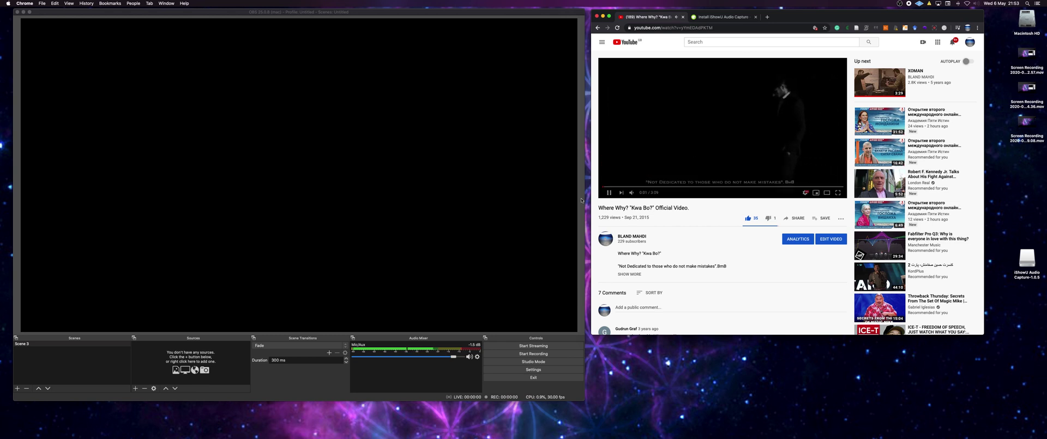
click(610, 193)
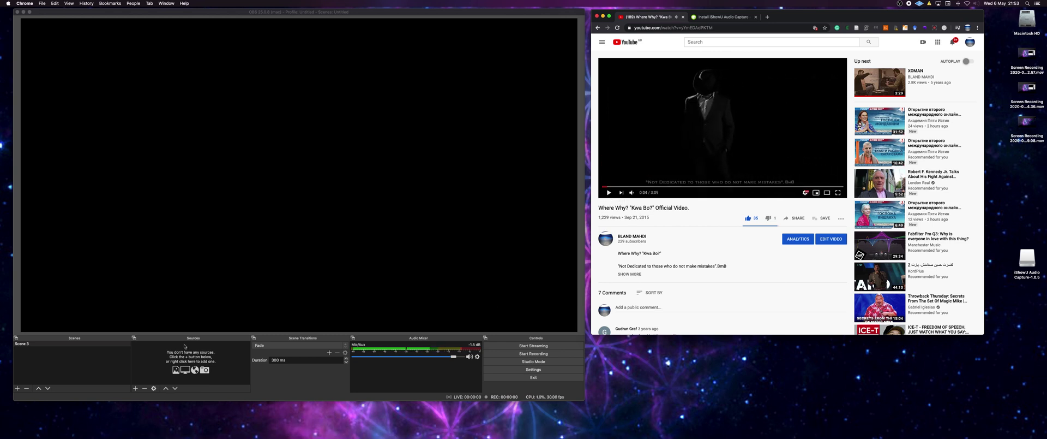
Add a Window Capture source named Test in OBS that shows the Google Chrome window with the YouTube video
click(135, 362)
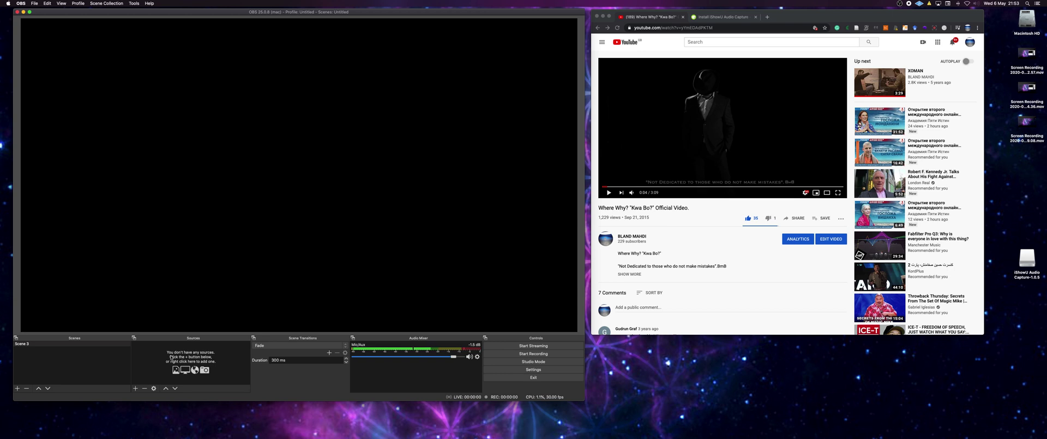
click(135, 388)
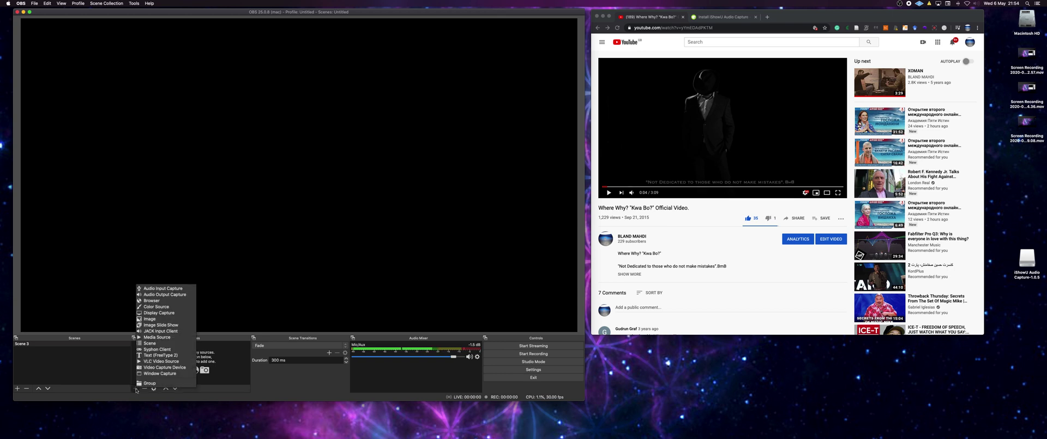
click(175, 376)
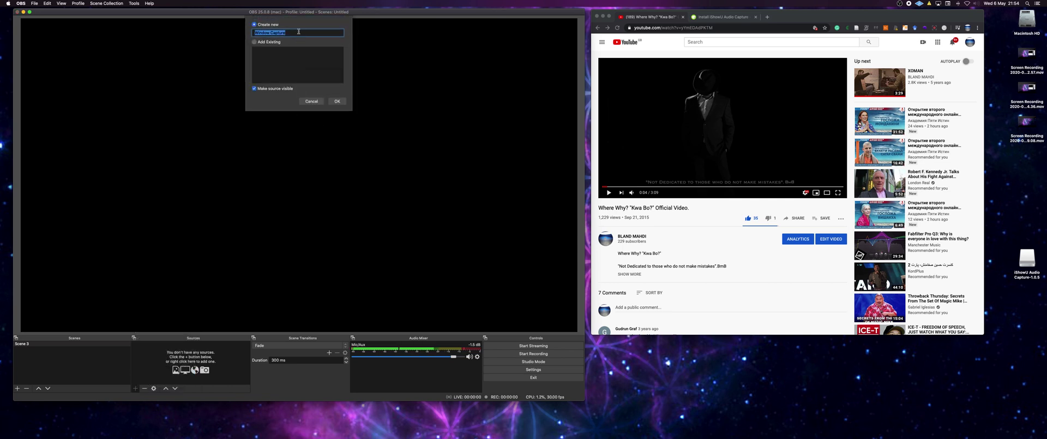
text(Test)
key(Return)
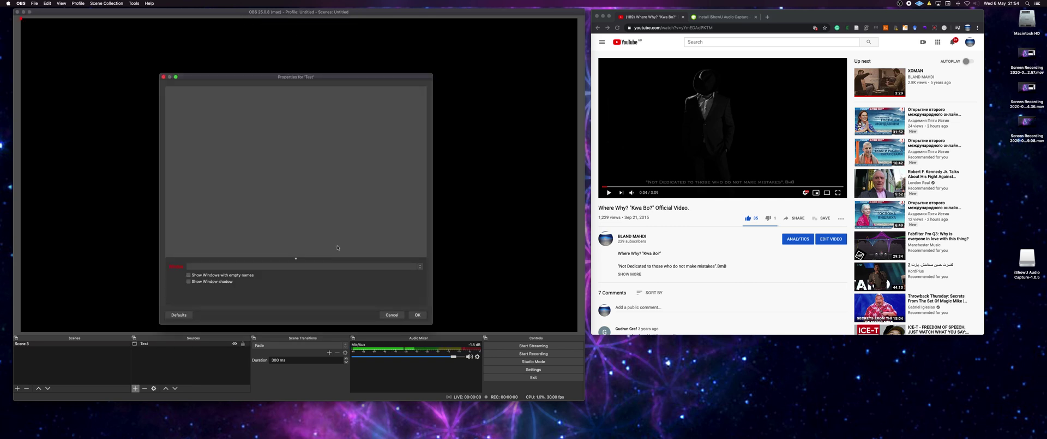
click(289, 266)
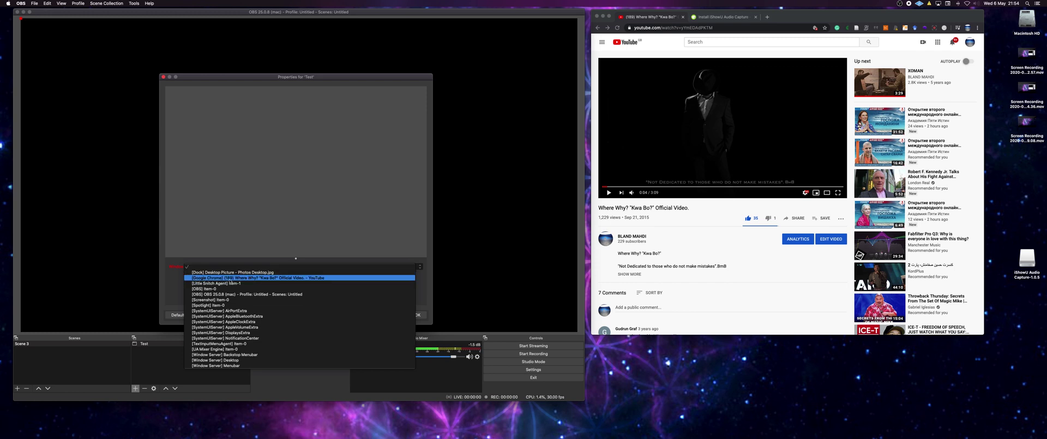
click(288, 277)
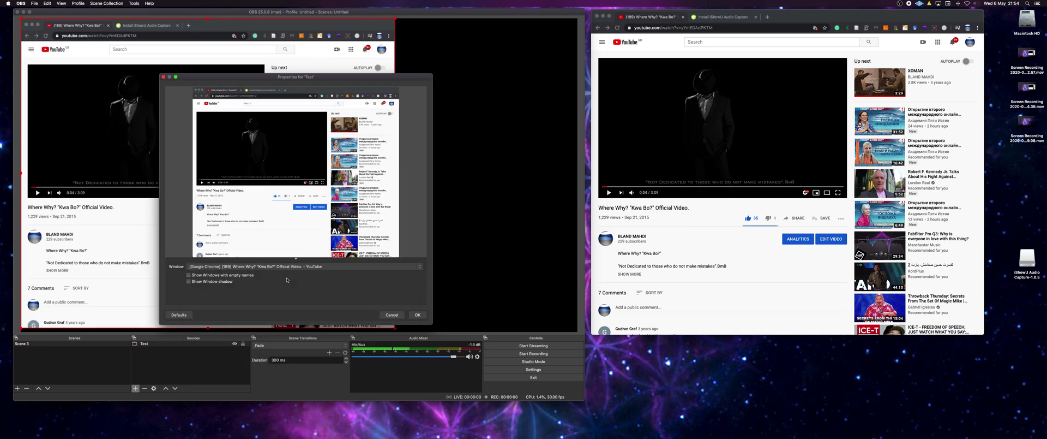
click(418, 316)
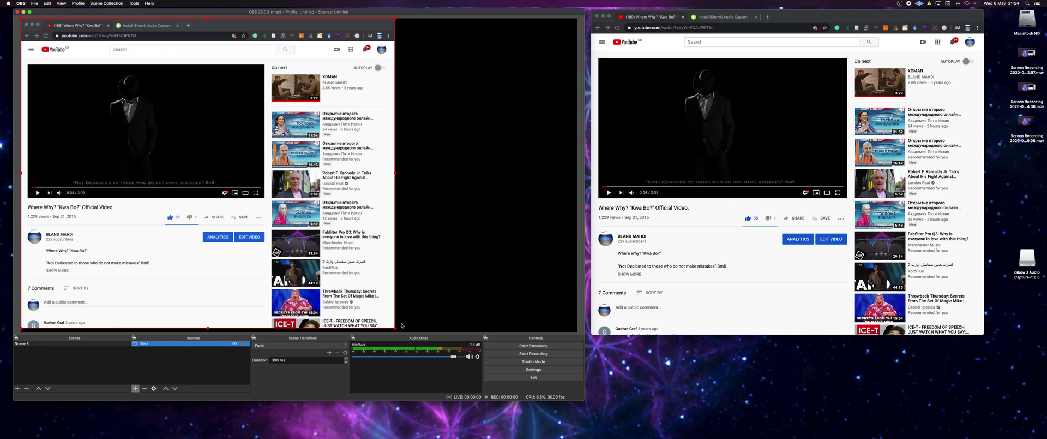
Crop the Test source to the video player area, align it to the canvas corner, and enlarge it to fill the canvas
drag(395, 330, 265, 199)
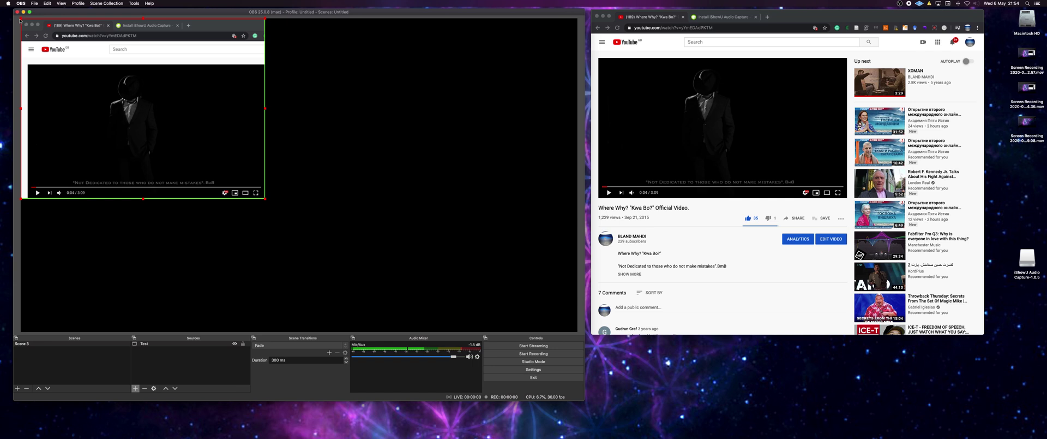
drag(20, 21, 26, 65)
drag(80, 122, 76, 77)
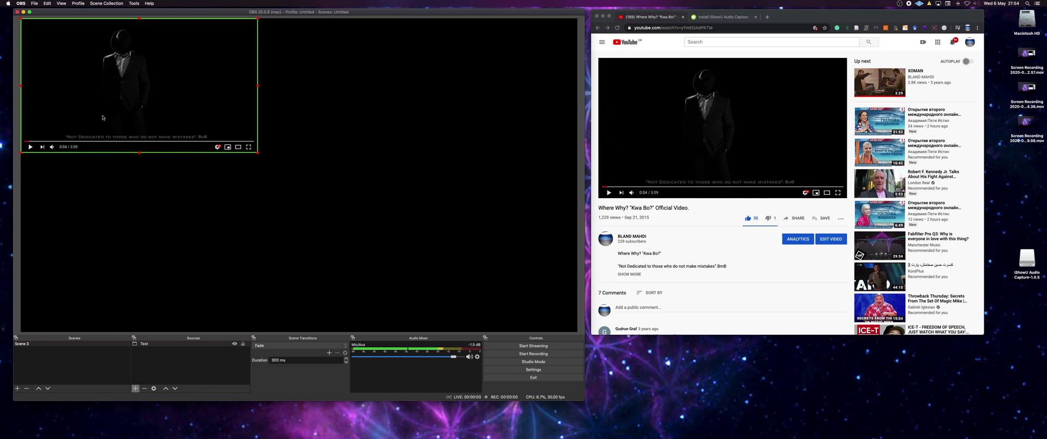
drag(259, 156, 569, 308)
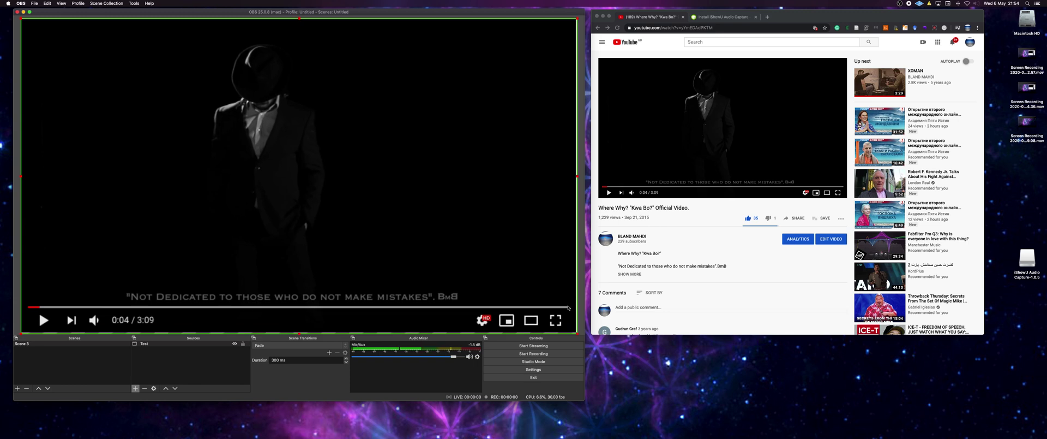
Deselect the Test source, then play the YouTube video briefly to check the captured picture and pause it
click(582, 325)
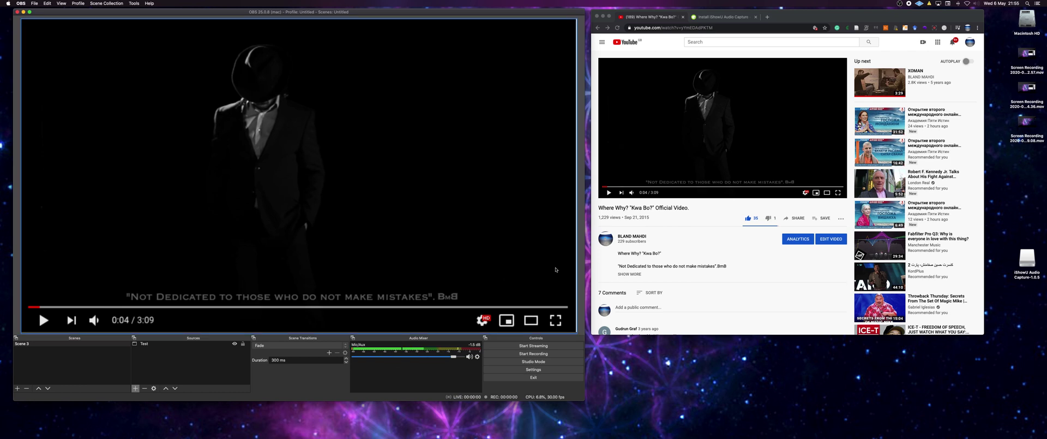
click(609, 193)
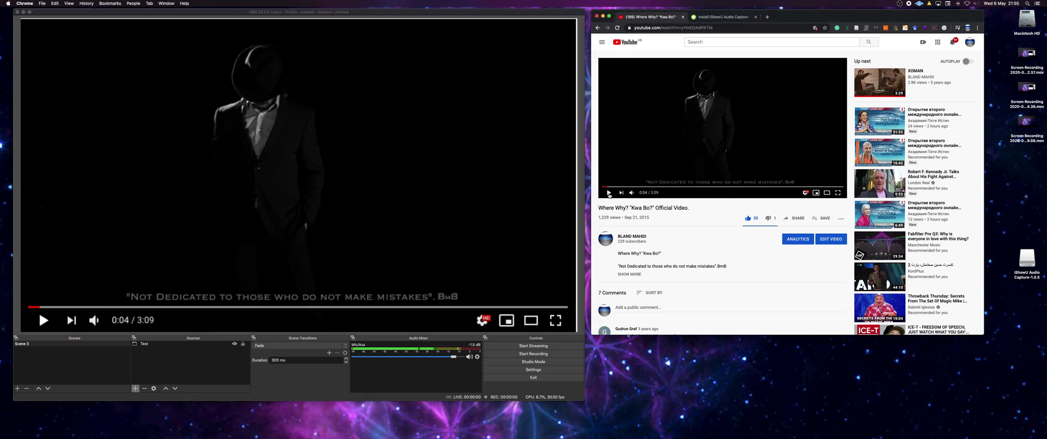
click(610, 194)
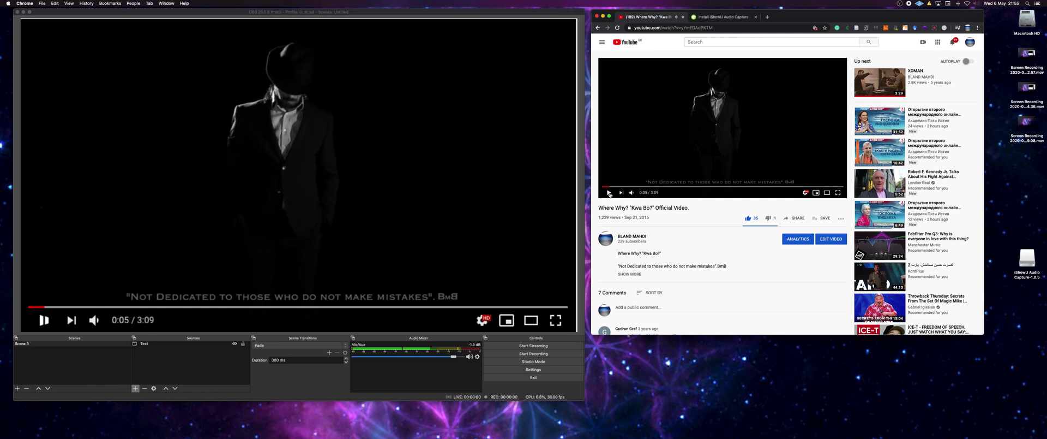
Add an Audio Input Capture source named Youtube audio that uses the iShowU Audio Capture device
click(135, 389)
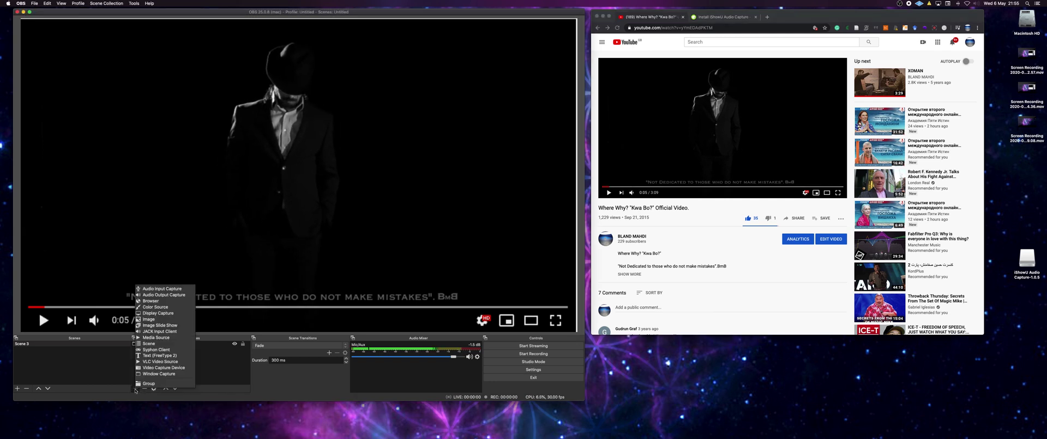
click(162, 288)
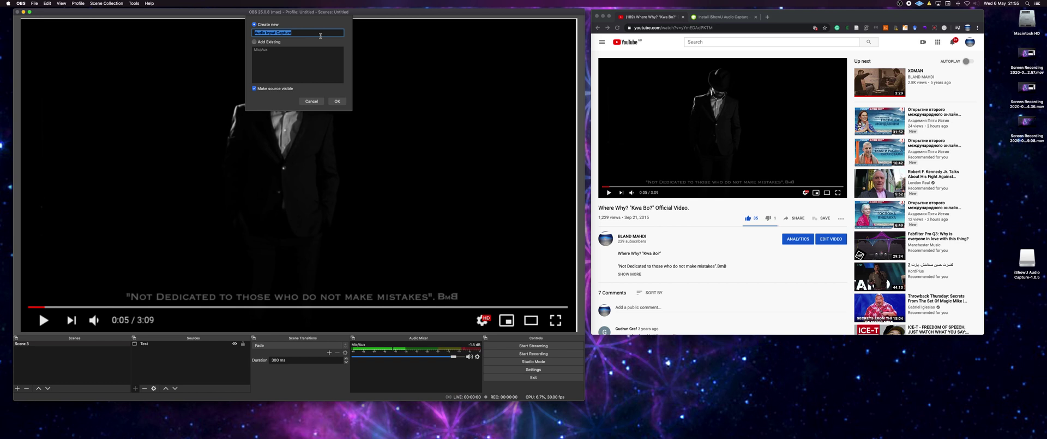
text(Youtube audio)
click(337, 101)
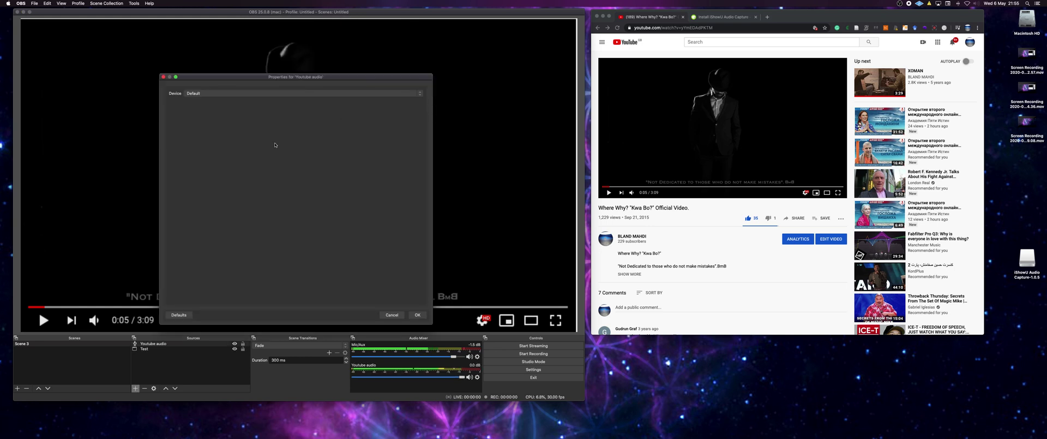
click(233, 93)
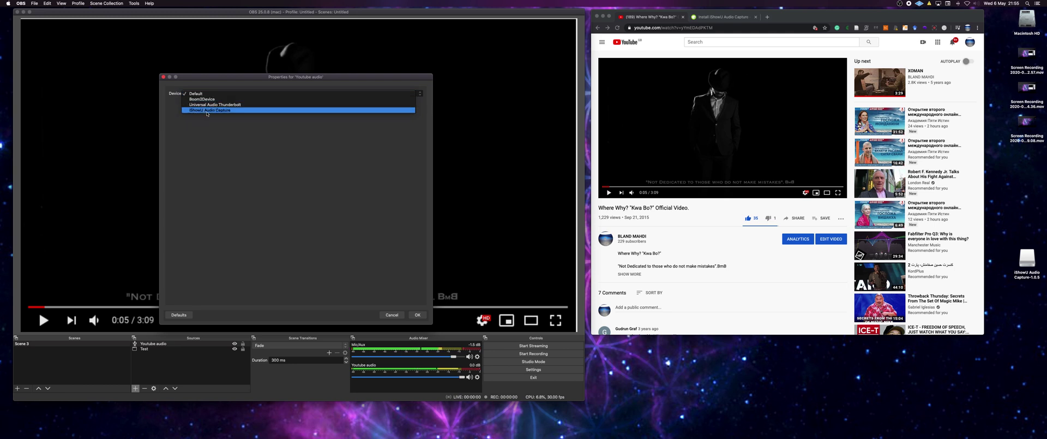
click(218, 112)
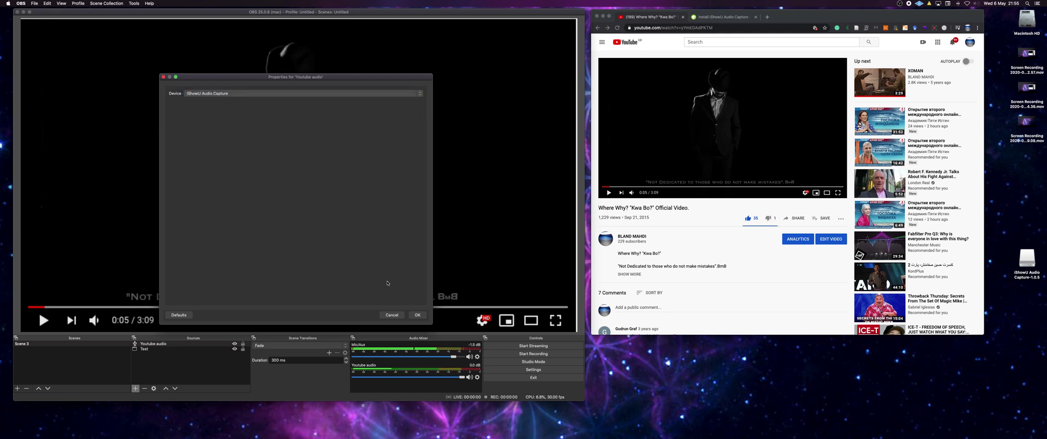
click(416, 314)
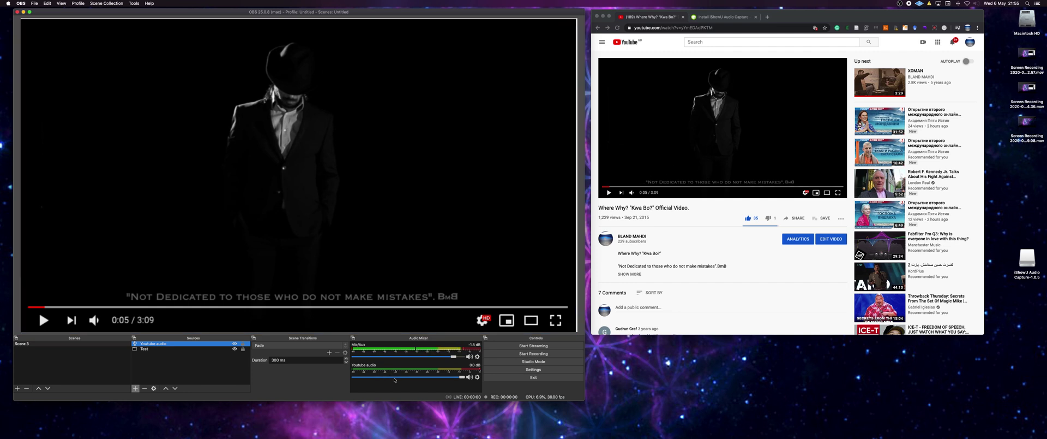
Play the YouTube video, set both the Mic/Aux and Youtube audio mixer levels to 0.0 dB, and pause the video
click(608, 192)
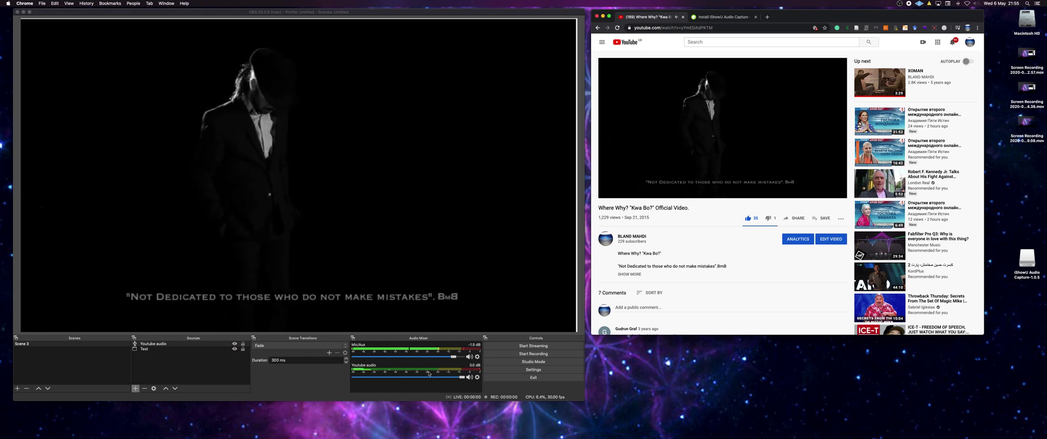
click(462, 379)
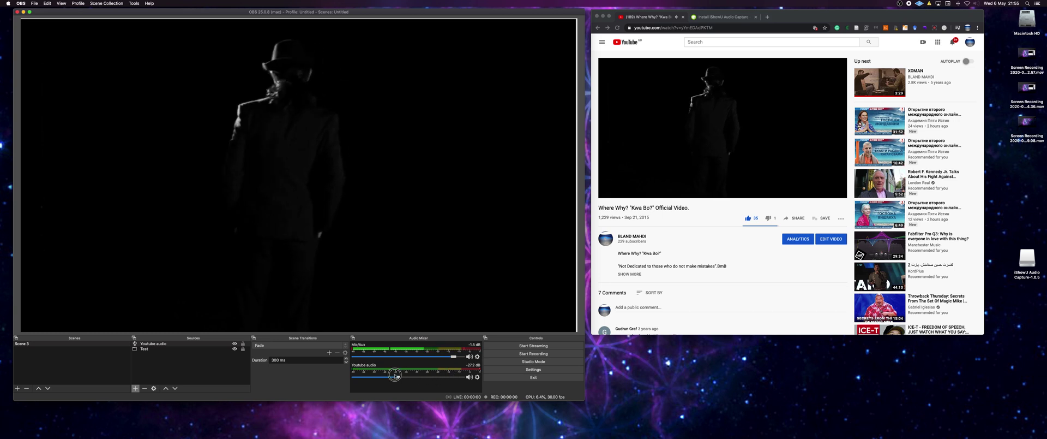
drag(465, 379, 464, 361)
click(460, 356)
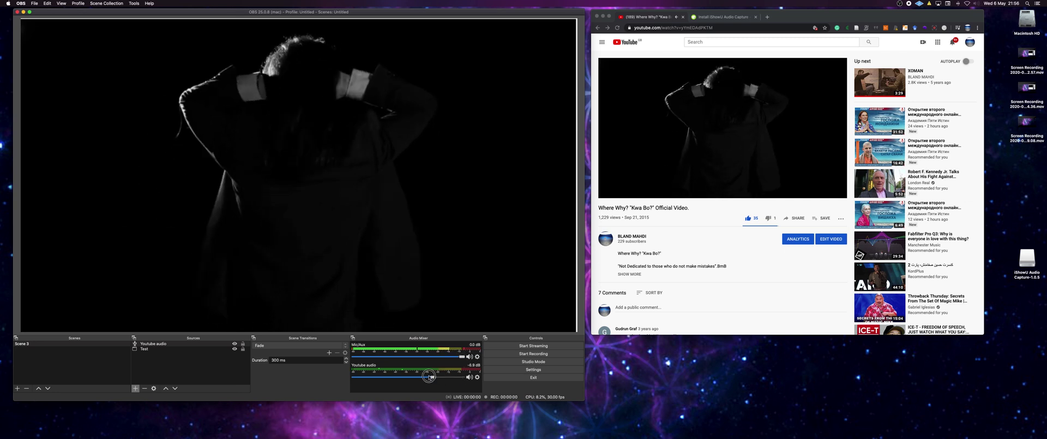
drag(461, 377, 463, 377)
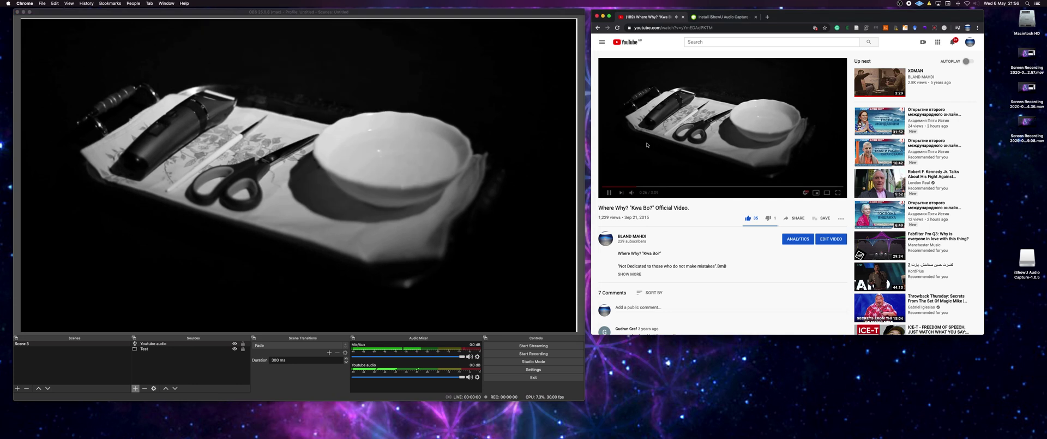
click(600, 246)
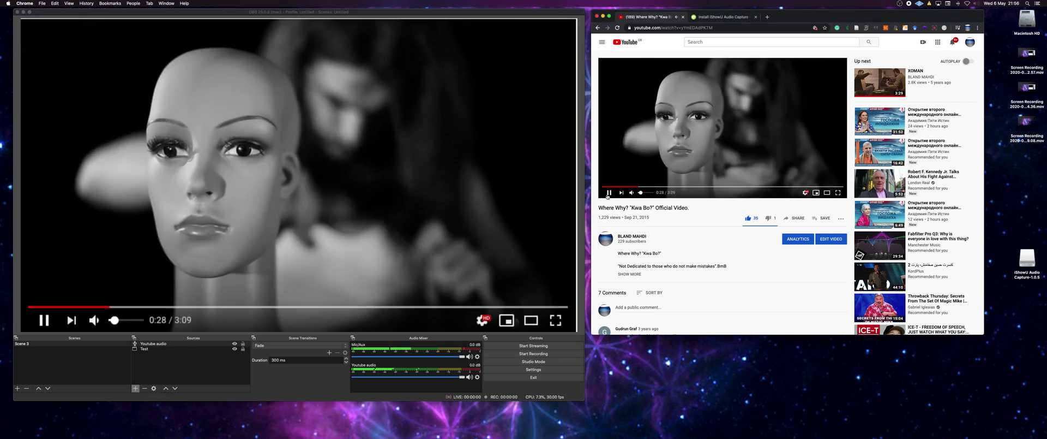
click(609, 192)
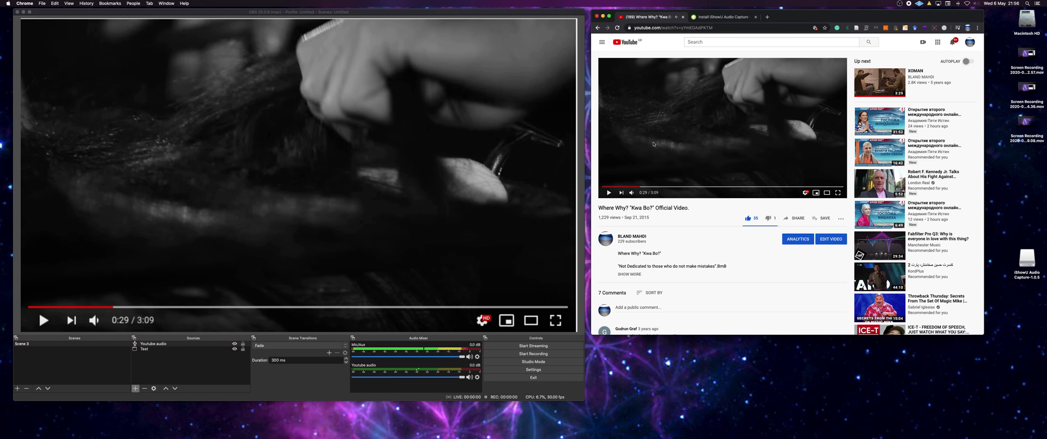
Open YouTube's Go live page in Chrome and separate it into its own browser window
drag(793, 17, 794, 15)
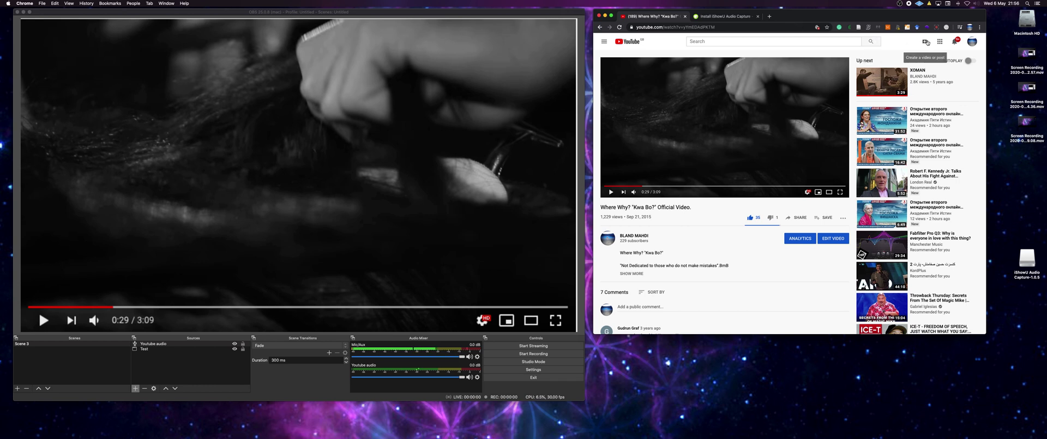
click(926, 42)
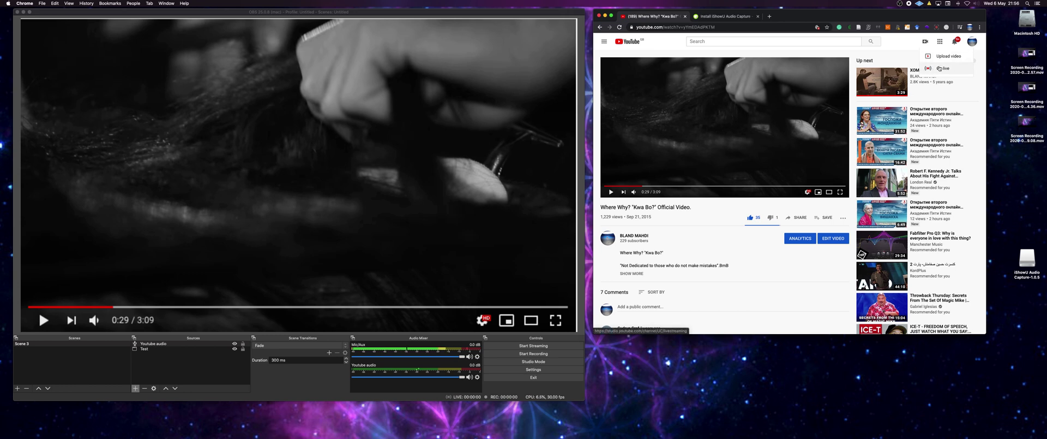
click(939, 68)
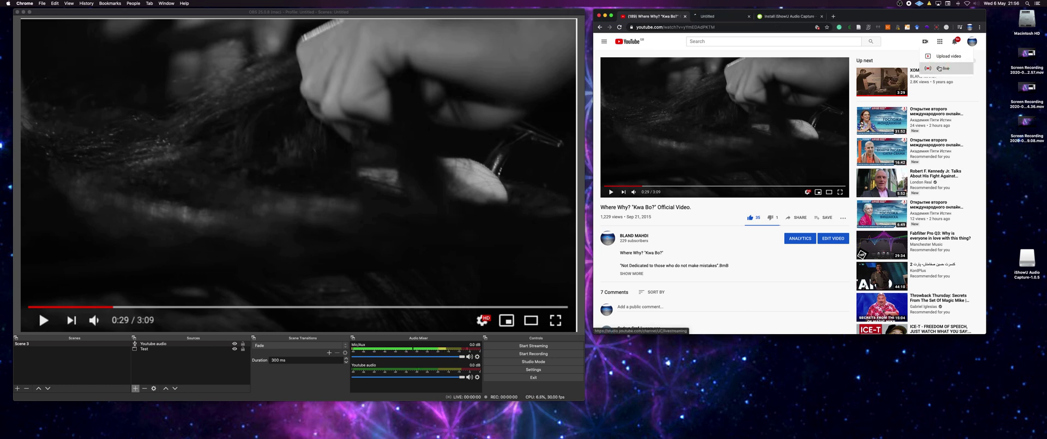
drag(716, 17, 722, 238)
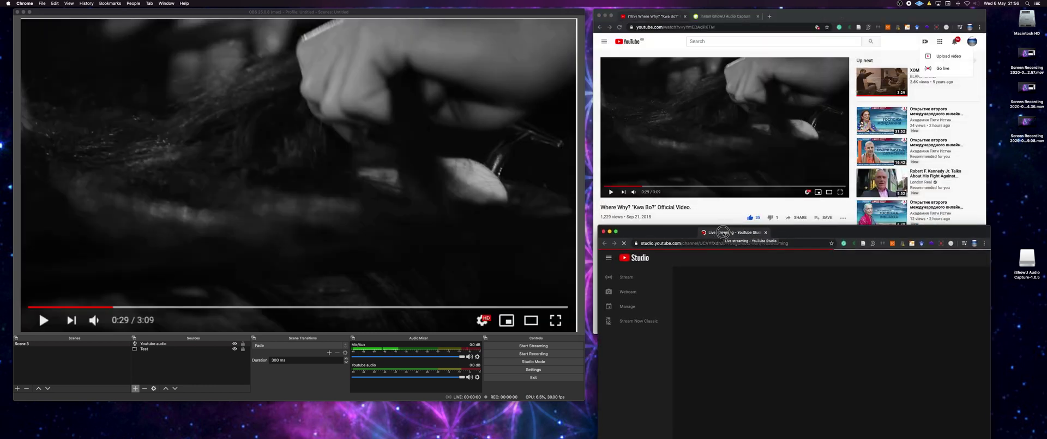
Lock the Youtube audio and Test sources in OBS
click(177, 364)
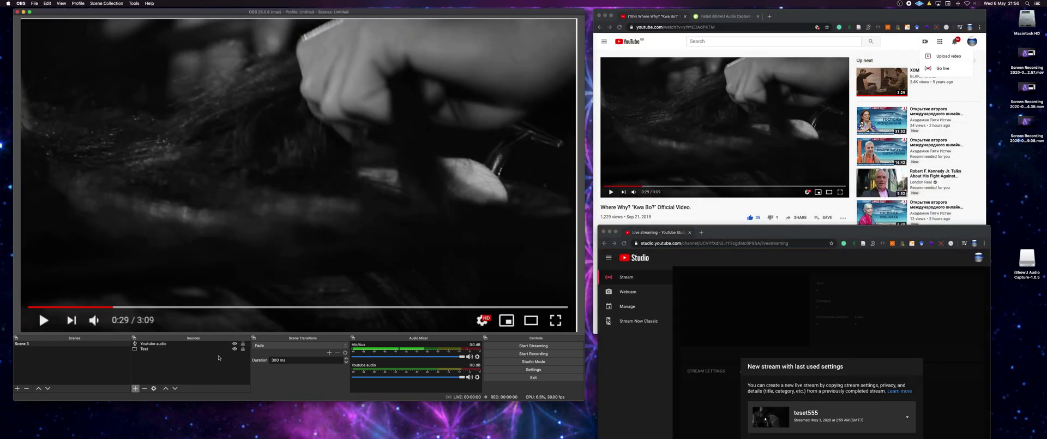
click(241, 348)
click(244, 350)
Move the YouTube Studio window into full view, dismiss reusing the last stream settings, and title the new stream Test 123
drag(835, 232, 741, 99)
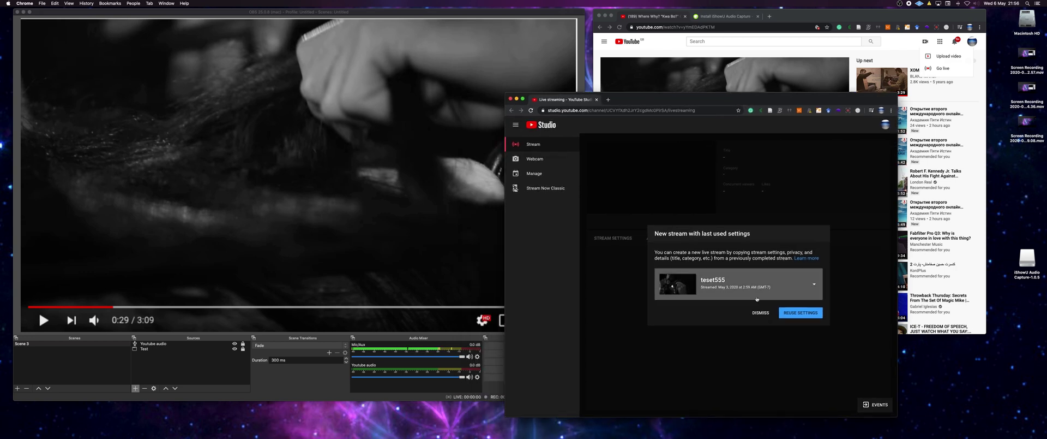
click(761, 313)
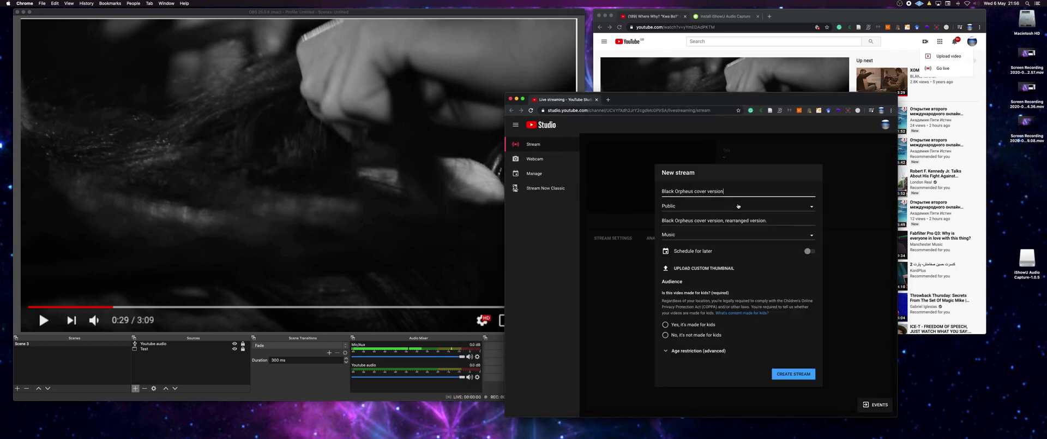
drag(725, 191, 645, 187)
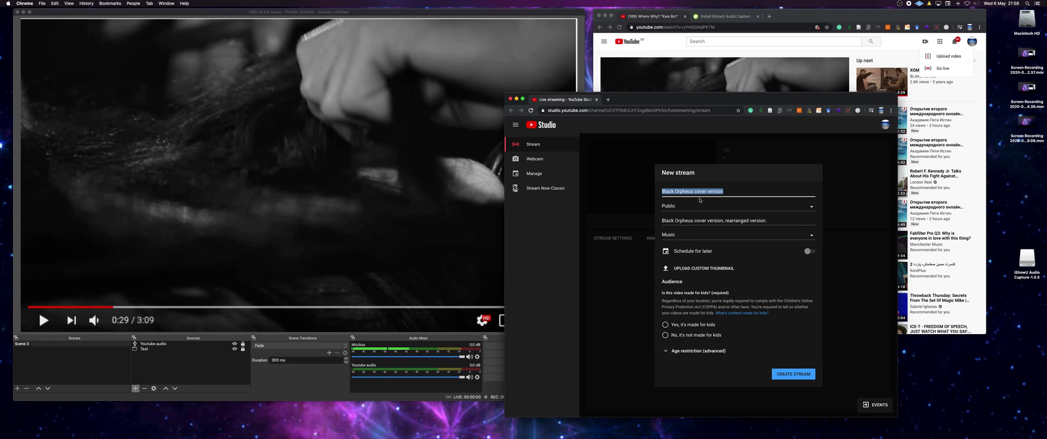
text(Te)
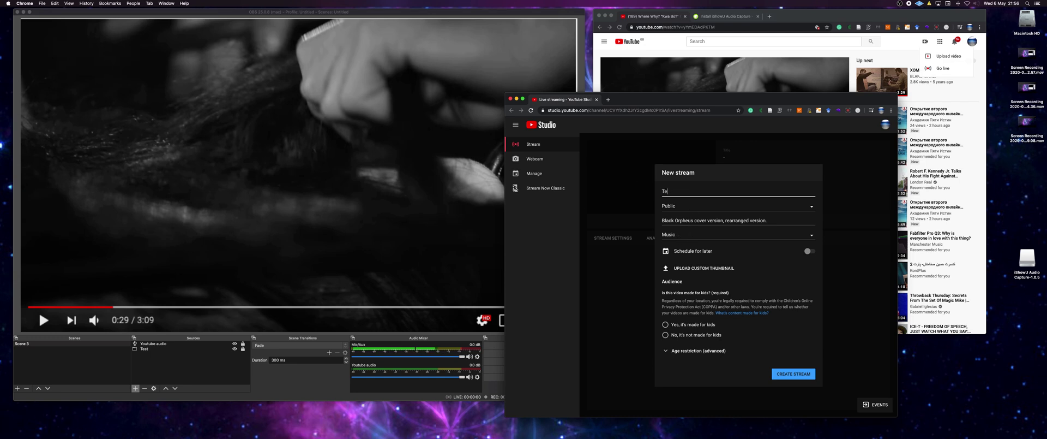
text(st 123)
Clear the new stream's description and set its visibility to Public after trying Private
drag(770, 221, 659, 222)
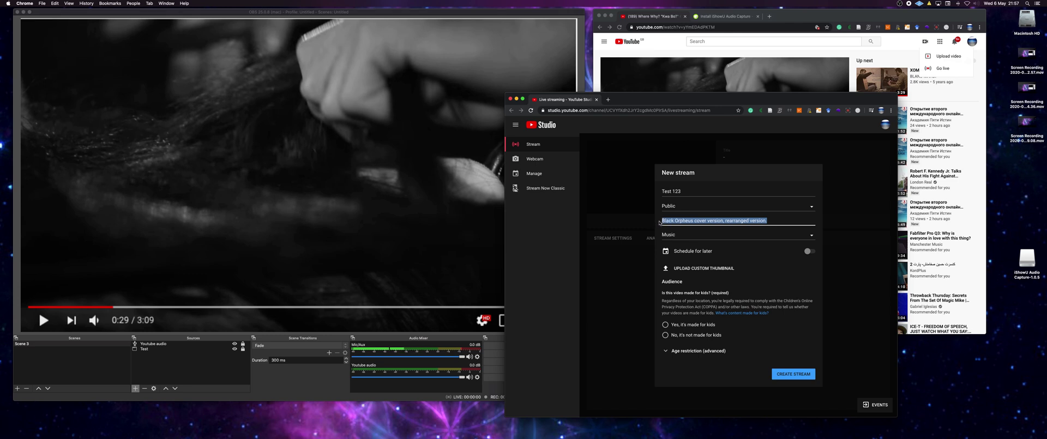
key(BackSpace)
click(684, 205)
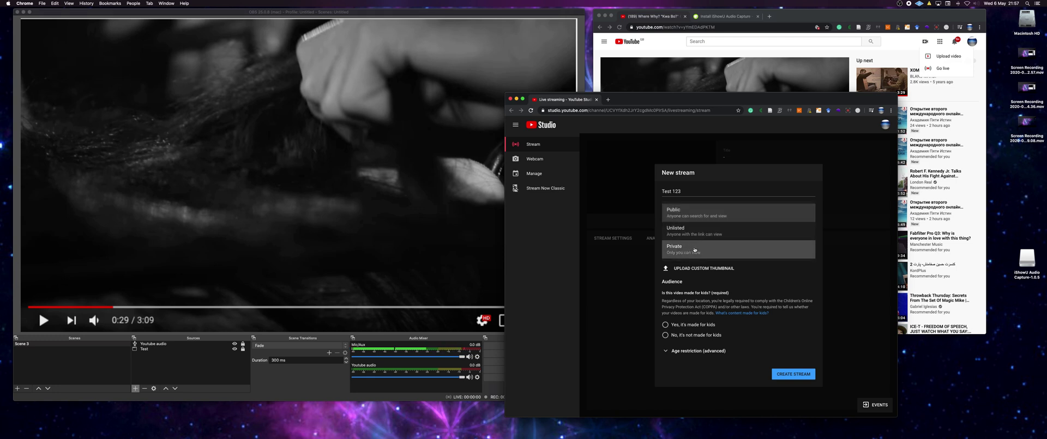
click(694, 249)
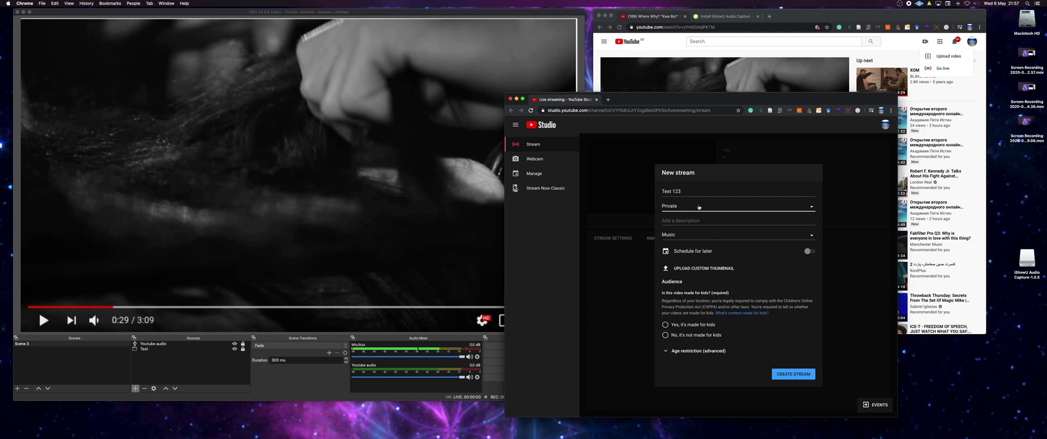
click(699, 207)
click(678, 211)
Mark the Test 123 stream as not made for kids, create it, and move the Studio window clear of OBS
click(666, 335)
click(665, 335)
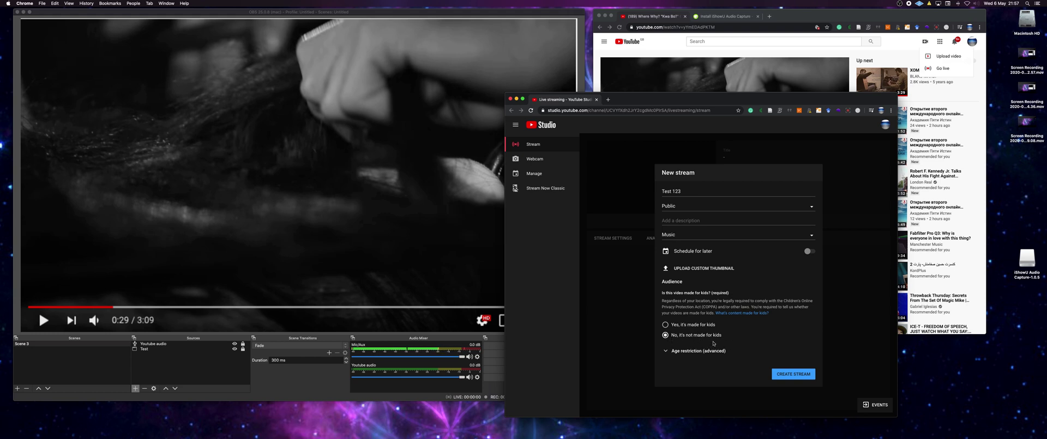
click(796, 375)
drag(709, 97, 794, 207)
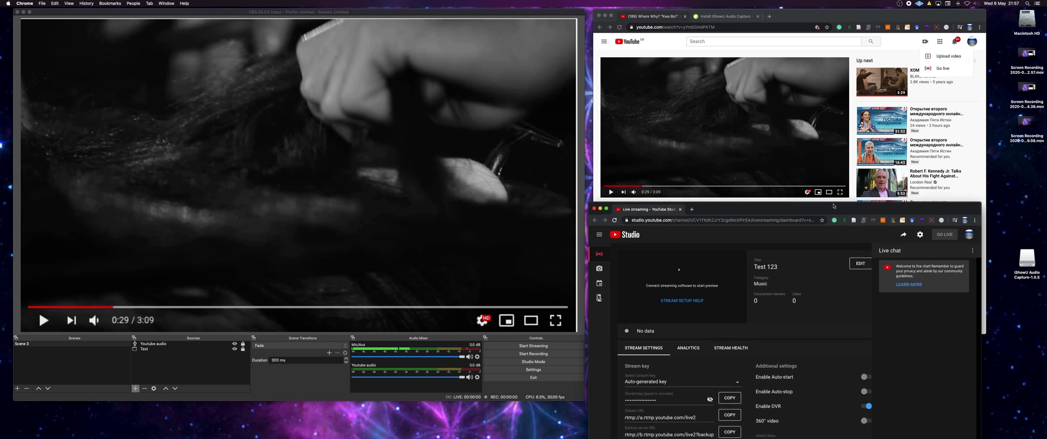
drag(834, 205, 833, 203)
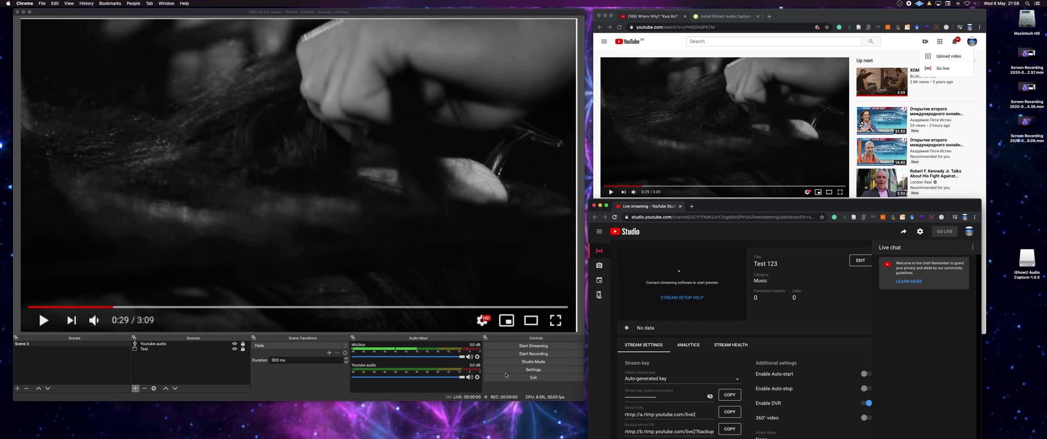
In the OBS stream settings, select YouTube / YouTube Gaming as the service and Backup YouTube ingest server as the server
click(538, 372)
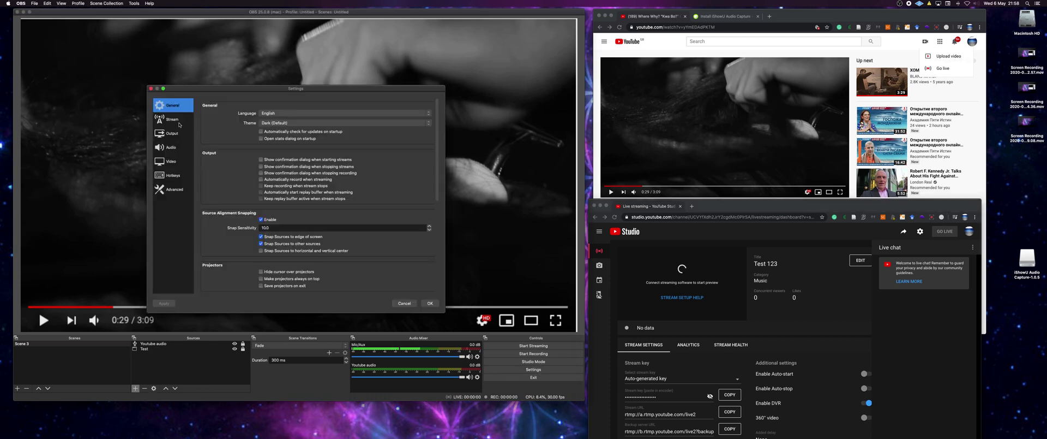
click(173, 121)
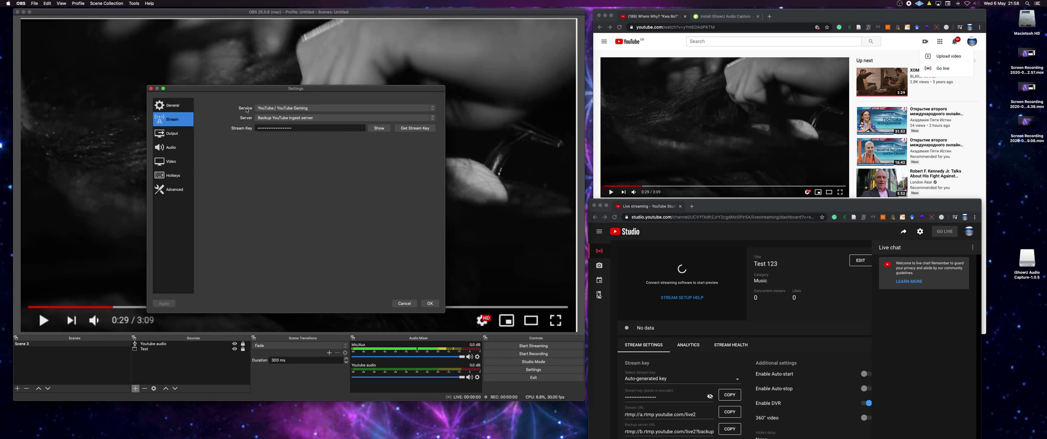
click(273, 108)
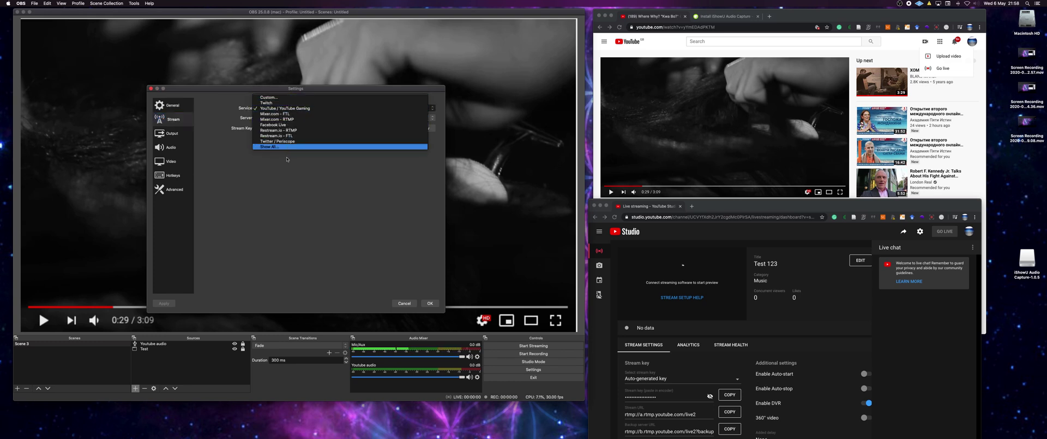
click(289, 108)
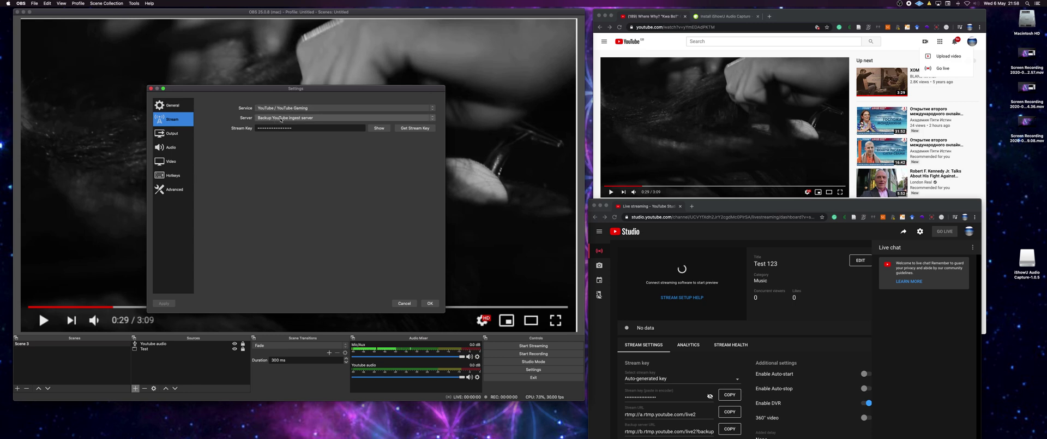
click(273, 119)
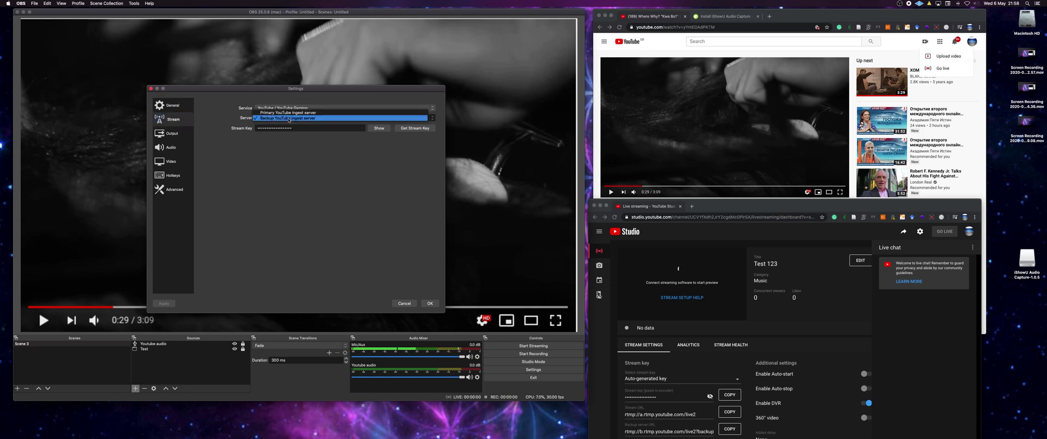
click(286, 118)
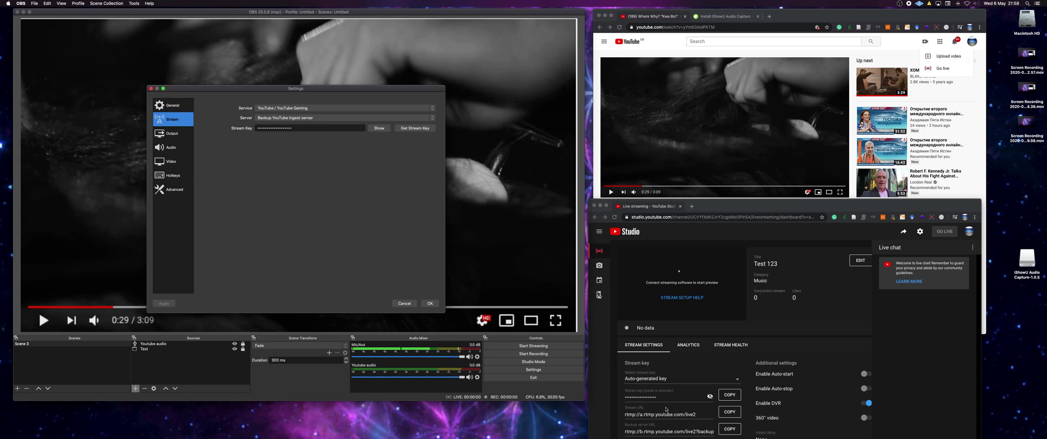
Copy the stream key from YouTube Studio, paste it over the existing stream key in OBS, and save the settings
click(733, 397)
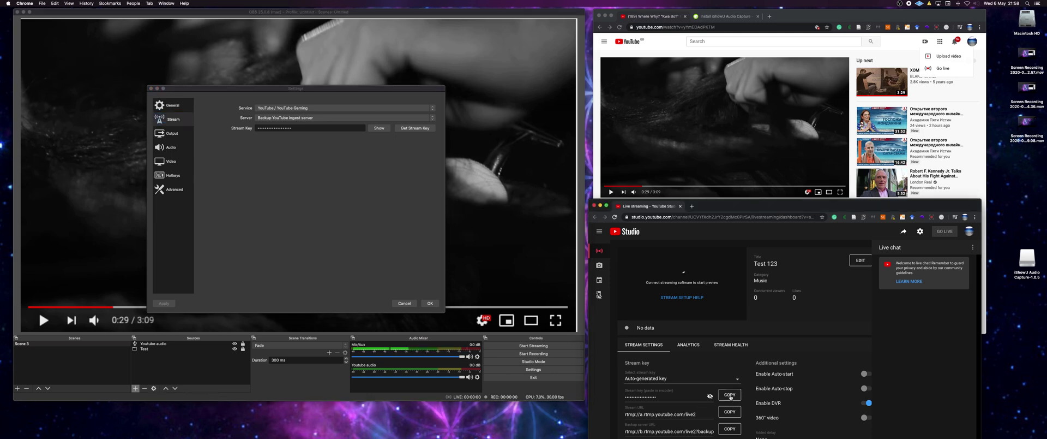
click(300, 130)
double_click(299, 130)
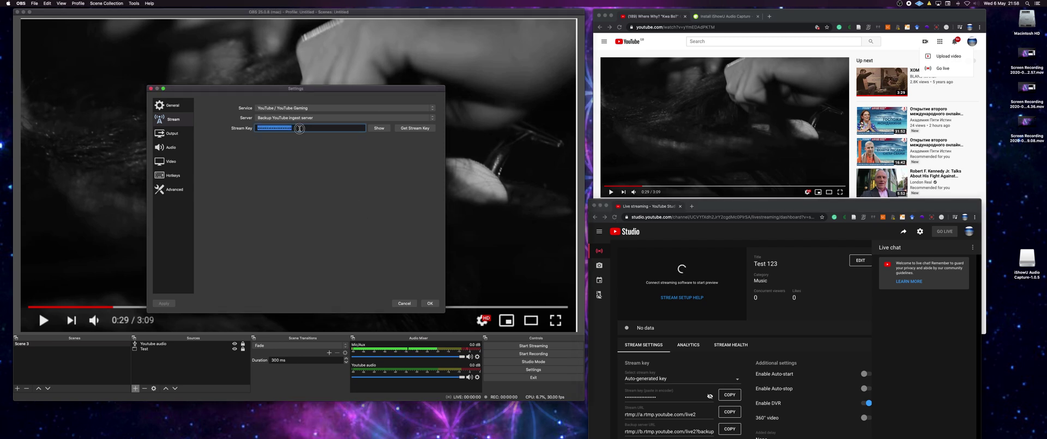
key(super+v)
click(414, 129)
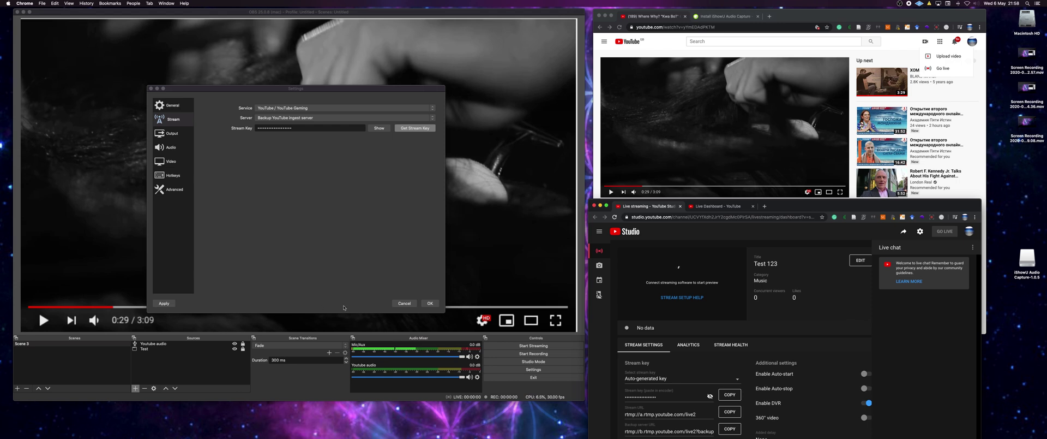
click(430, 303)
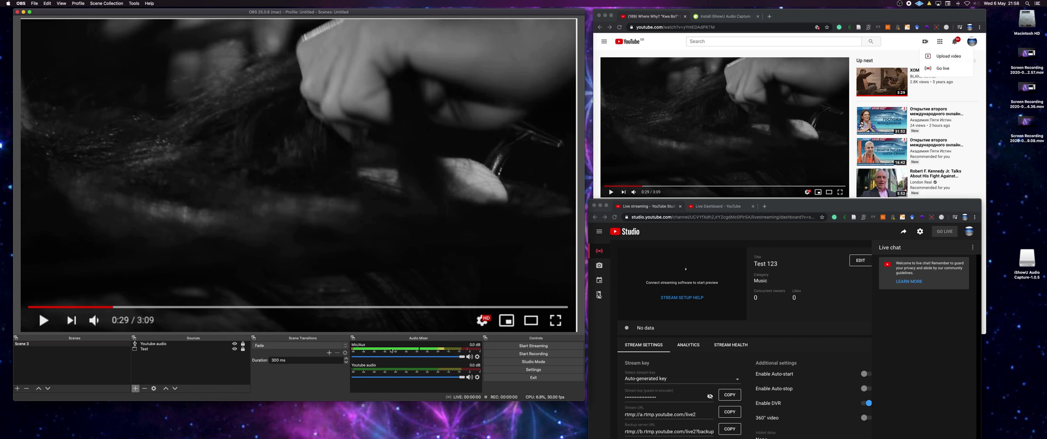
Set the Mic/Aux input device to Universal Audio Thunderbolt in its properties
click(478, 358)
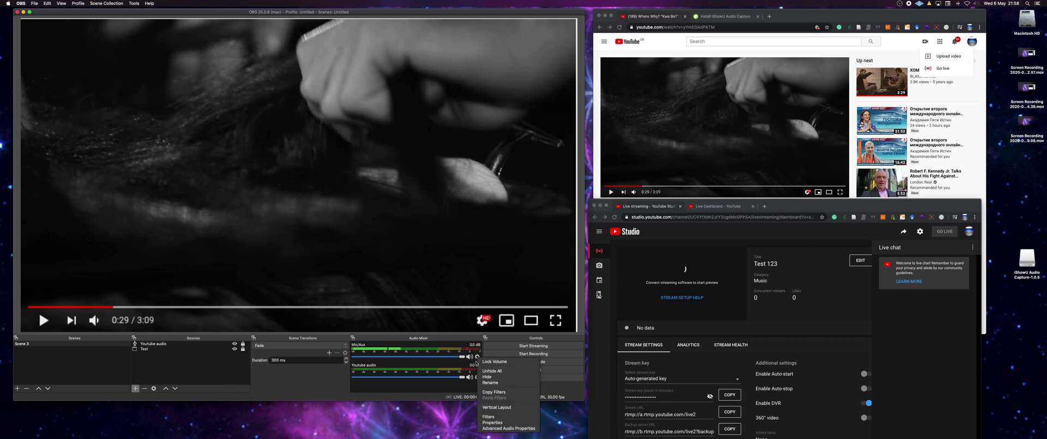
click(511, 422)
click(229, 94)
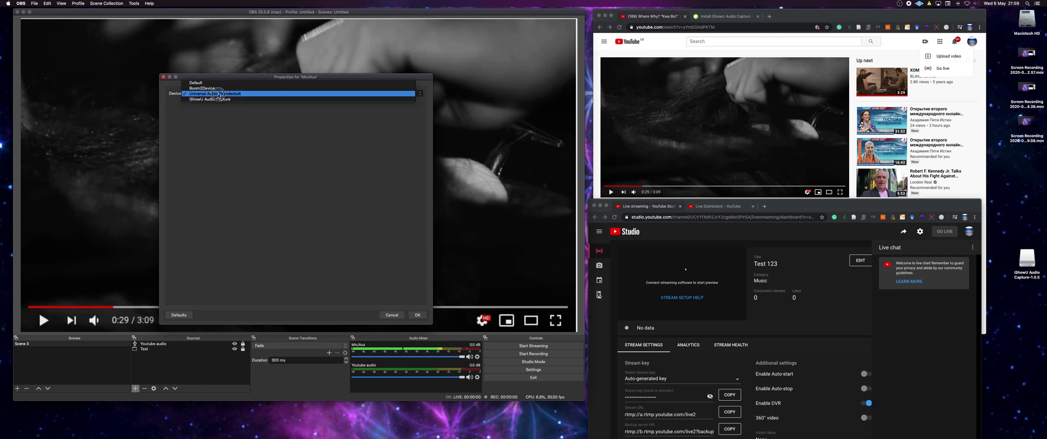
click(219, 94)
click(417, 315)
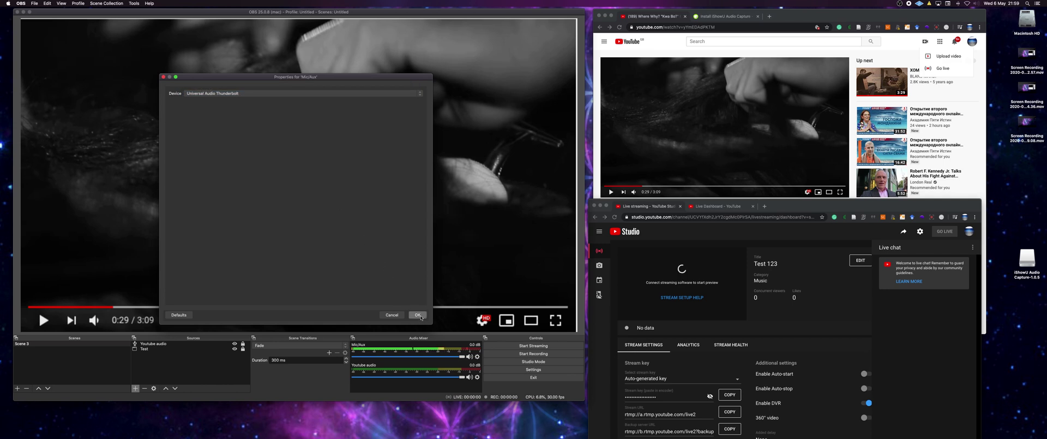
Set Mic/Aux to Mono in the Advanced Audio Properties
click(479, 356)
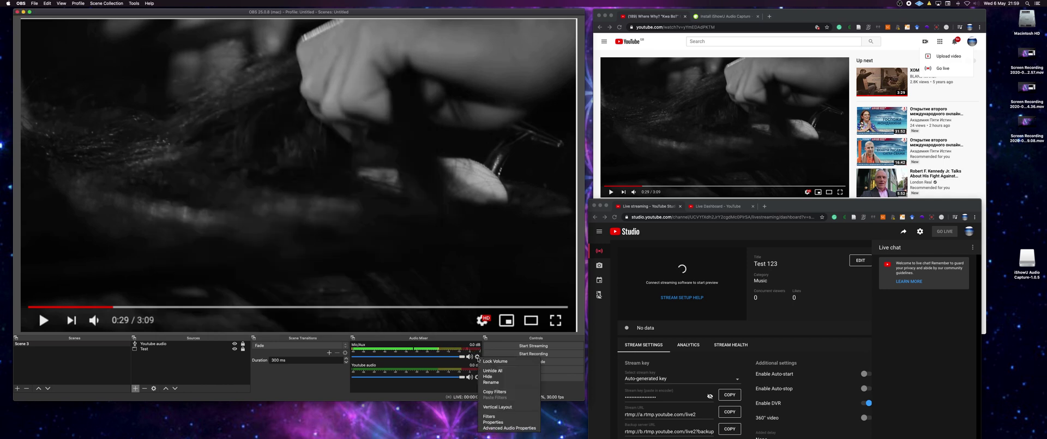
click(513, 427)
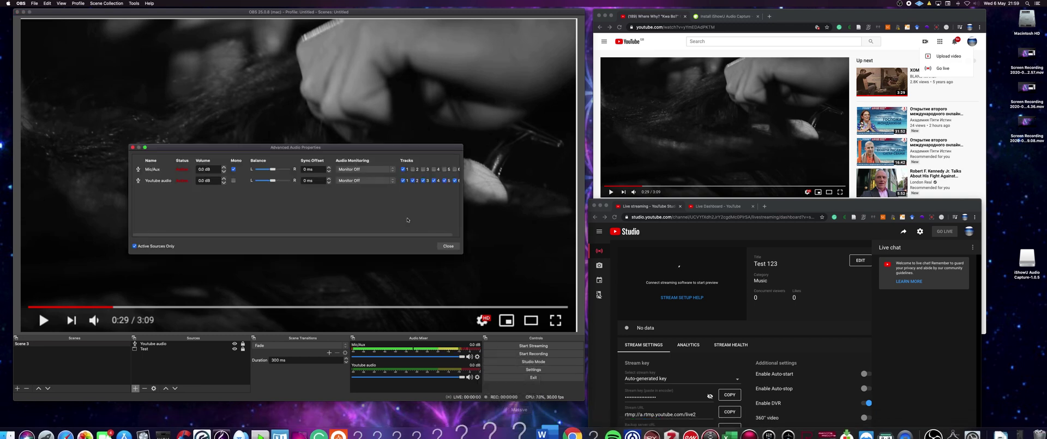
drag(276, 153, 371, 203)
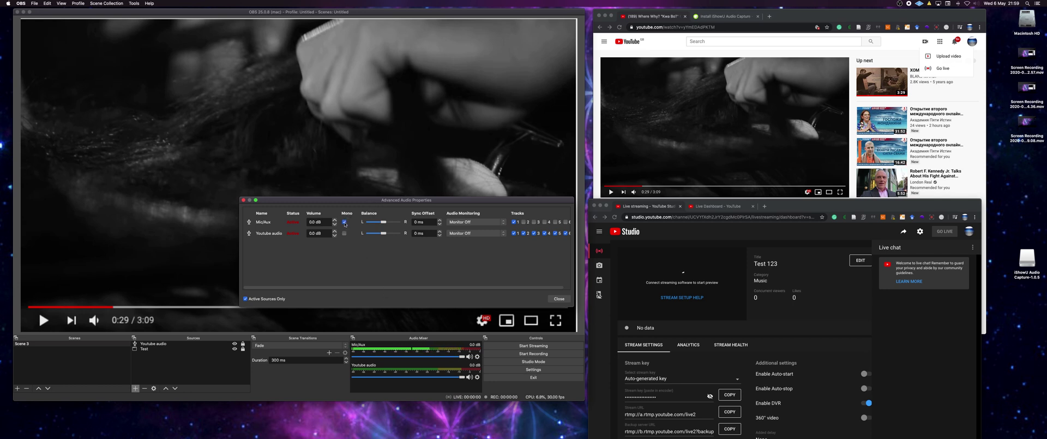
click(344, 222)
click(345, 222)
click(559, 298)
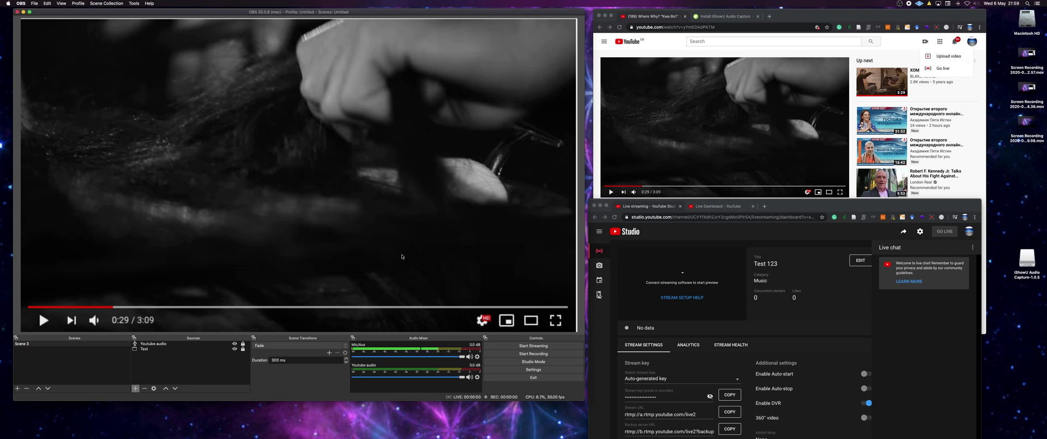
Start both recording and streaming in OBS
click(556, 353)
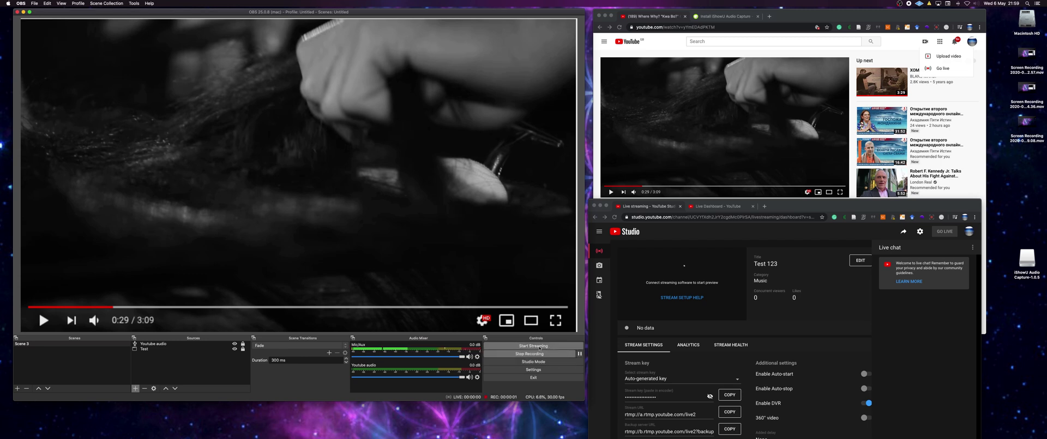
click(539, 347)
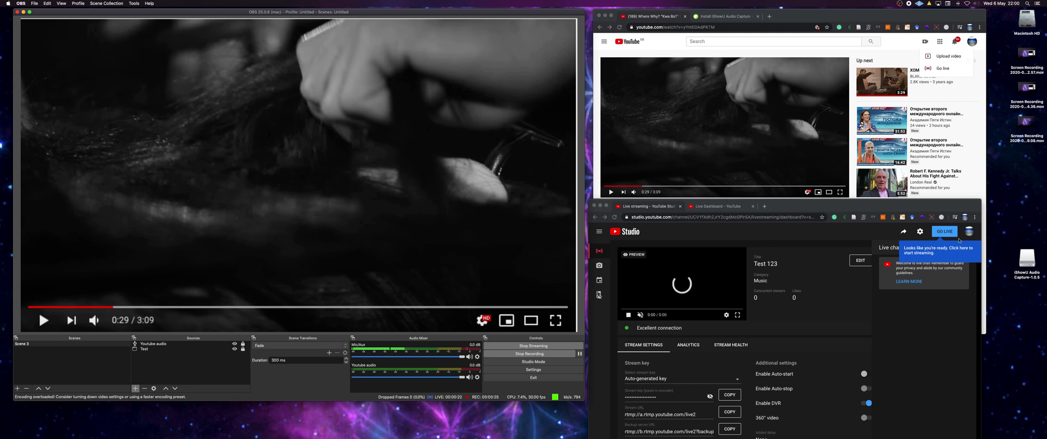
Play the YouTube video from the beginning and go live with the Test 123 stream in YouTube Studio
click(643, 149)
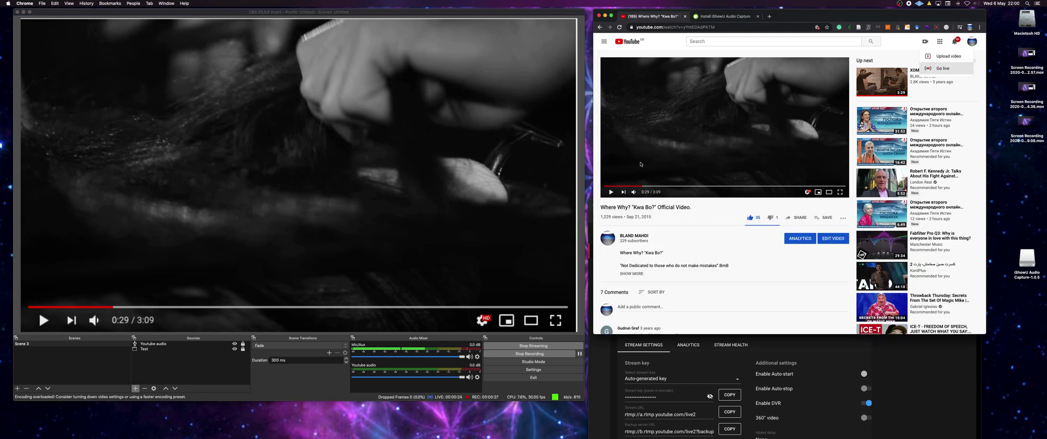
drag(642, 187, 604, 186)
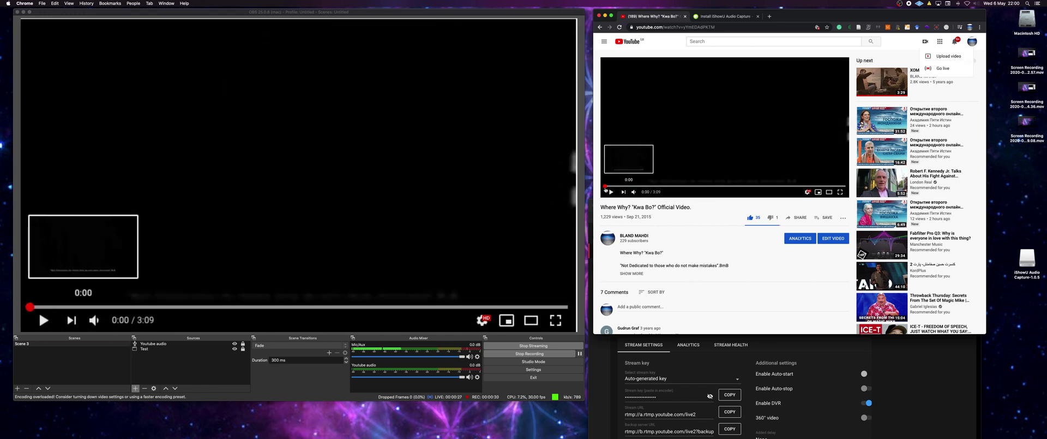
click(611, 191)
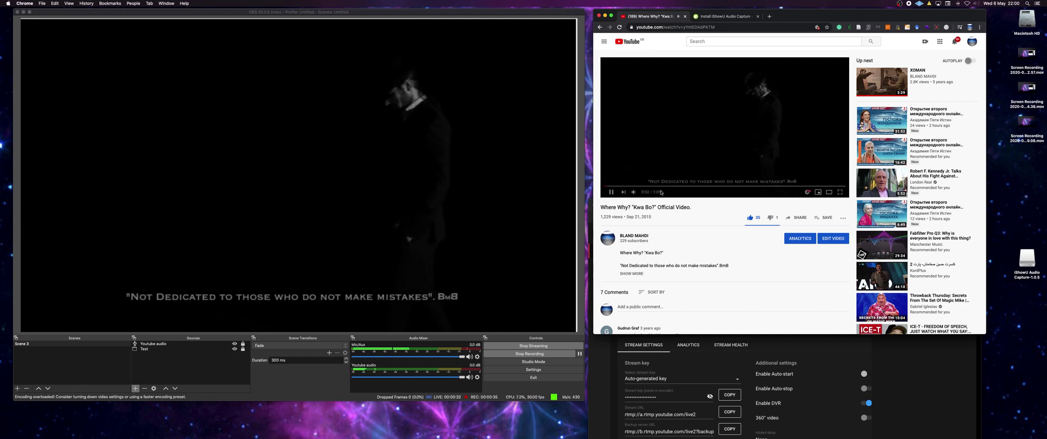
click(916, 352)
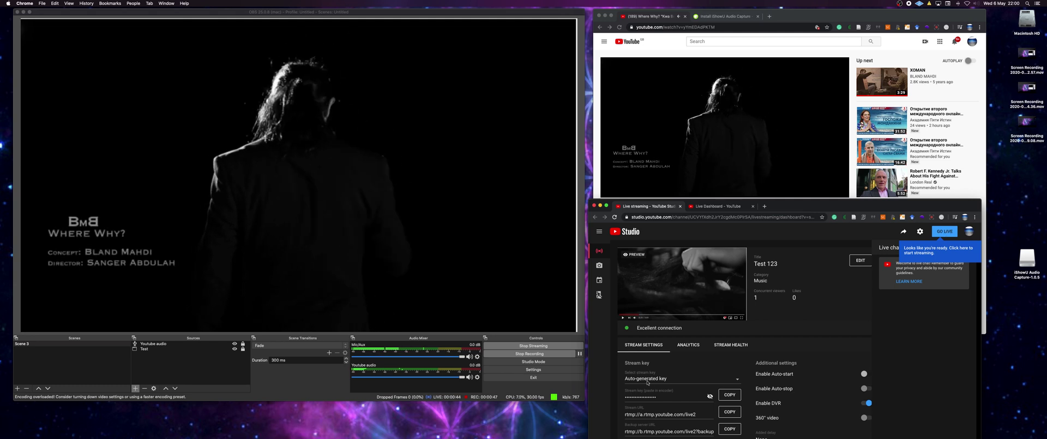
click(917, 254)
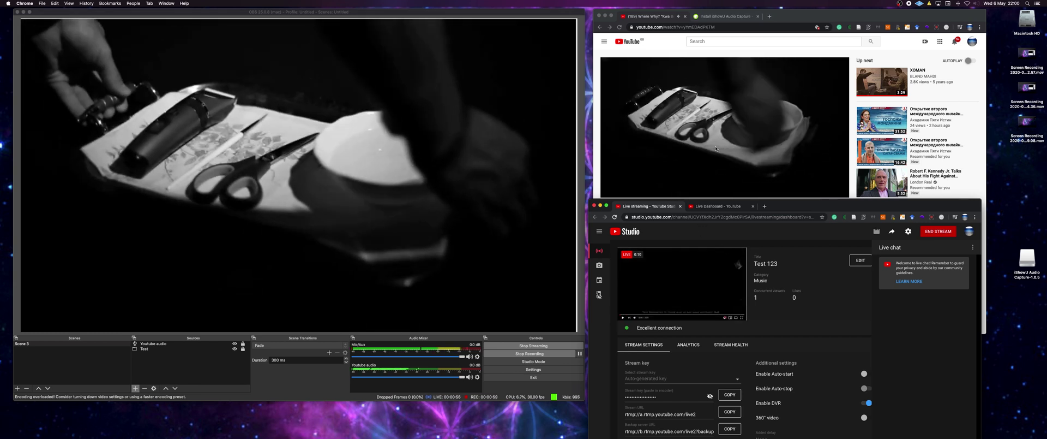
Compare the playing YouTube video with the live preview in YouTube Studio, and move the video window aside
click(716, 148)
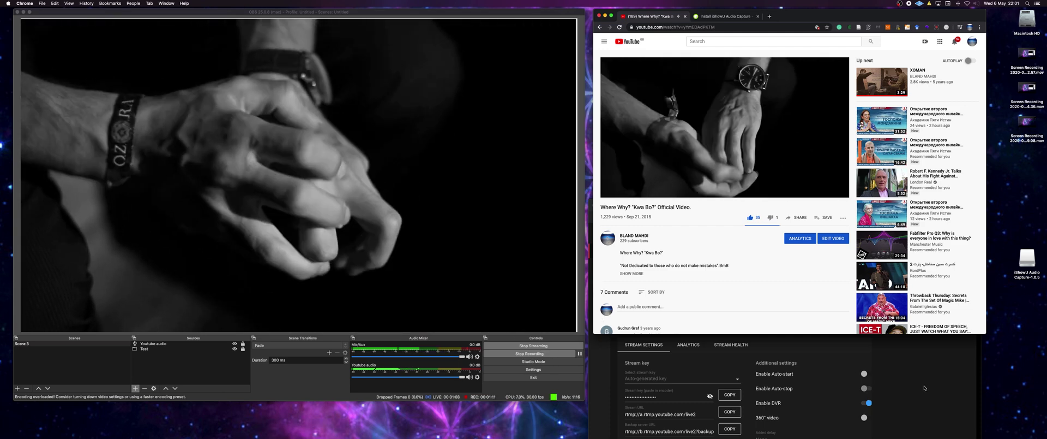
click(925, 387)
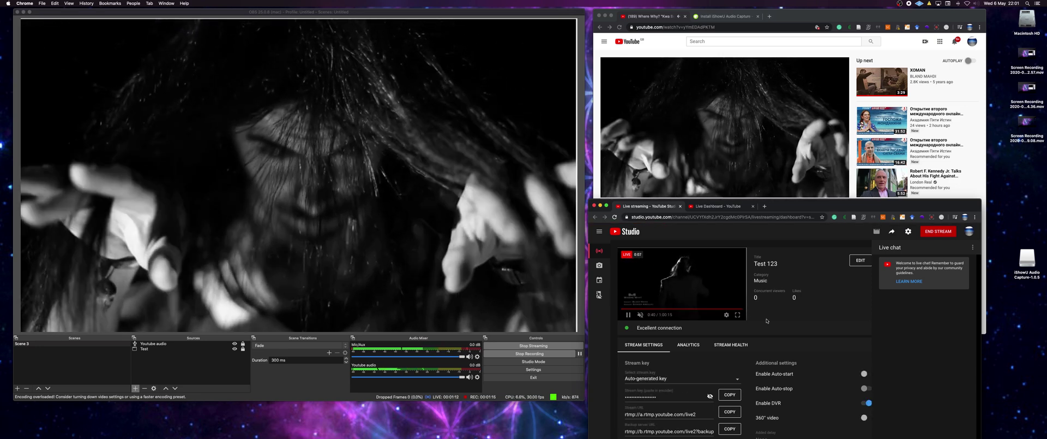
click(757, 148)
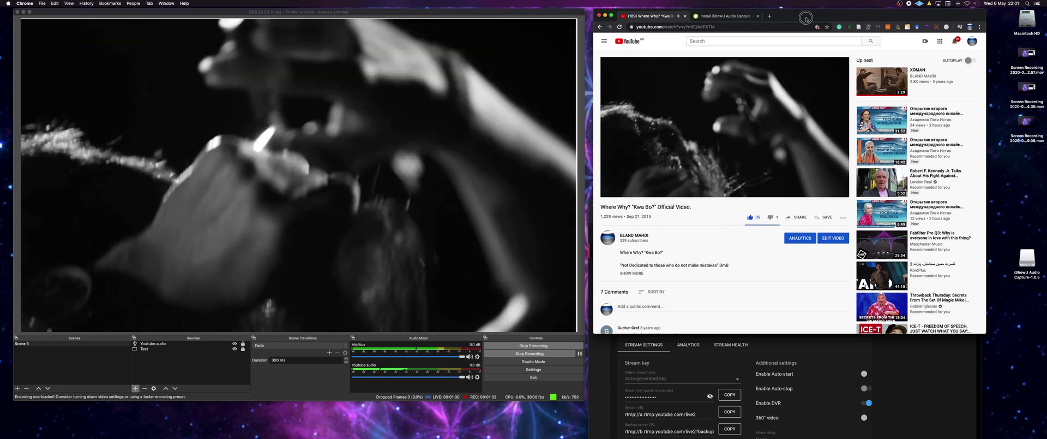
drag(806, 20, 807, 21)
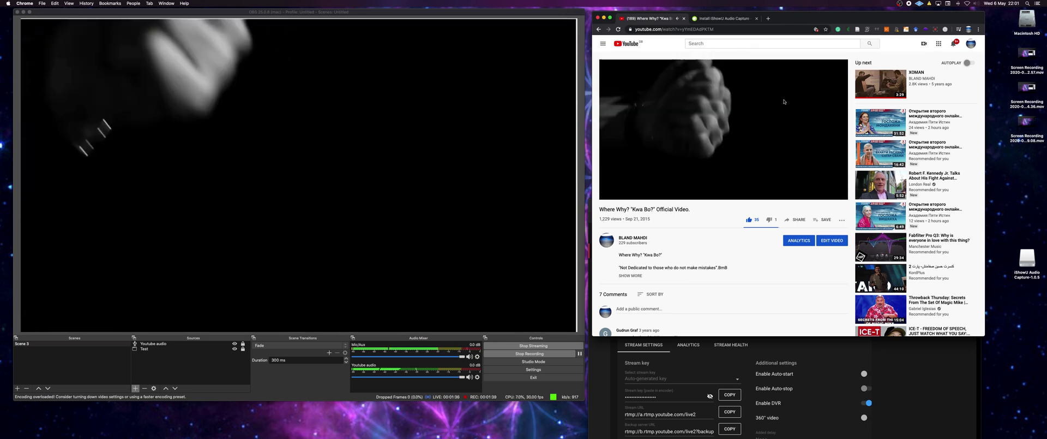
drag(806, 20, 833, 18)
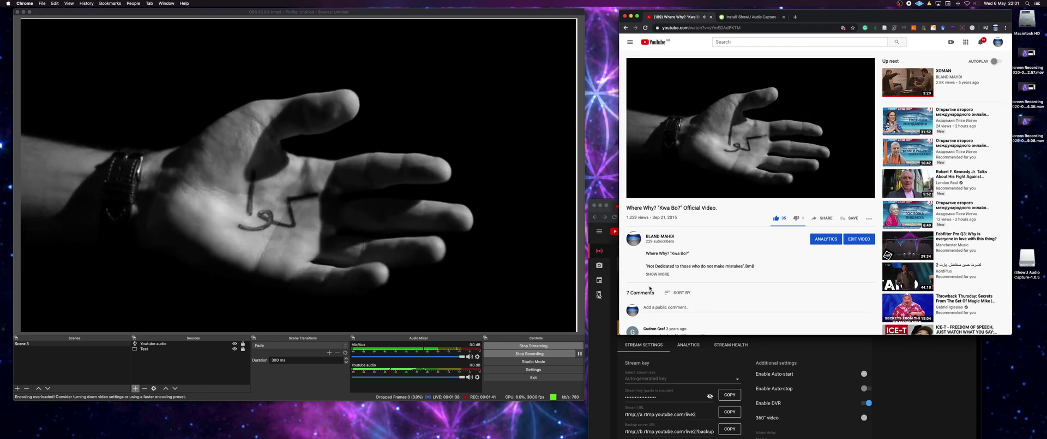
End the Test 123 live stream in YouTube Studio, and stop both recording and streaming in OBS
click(922, 378)
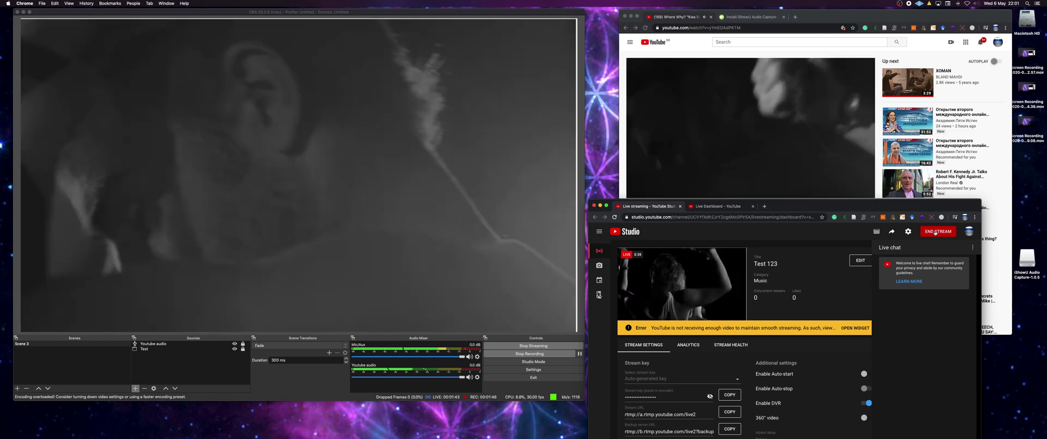
click(935, 231)
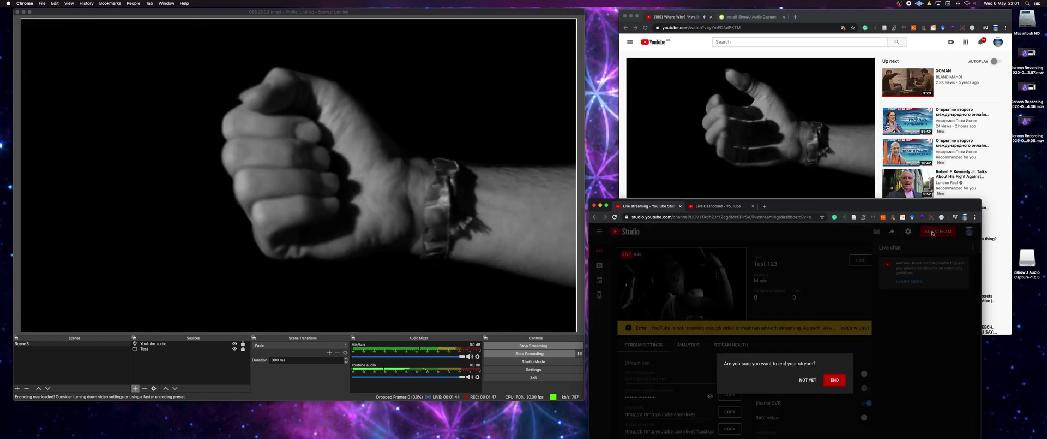
click(807, 380)
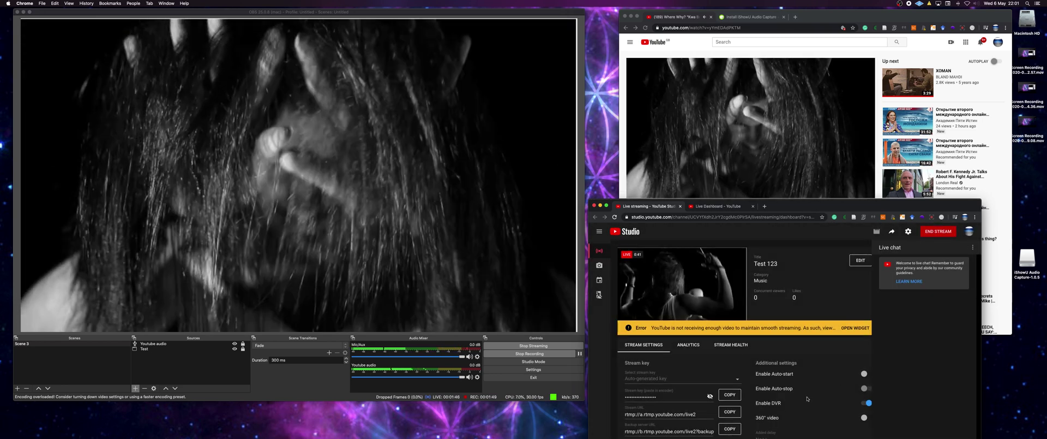
click(537, 354)
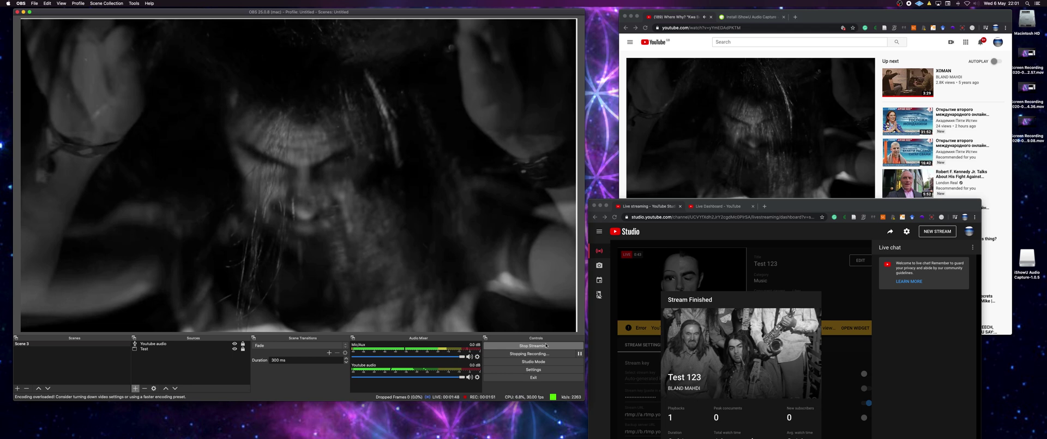
click(545, 346)
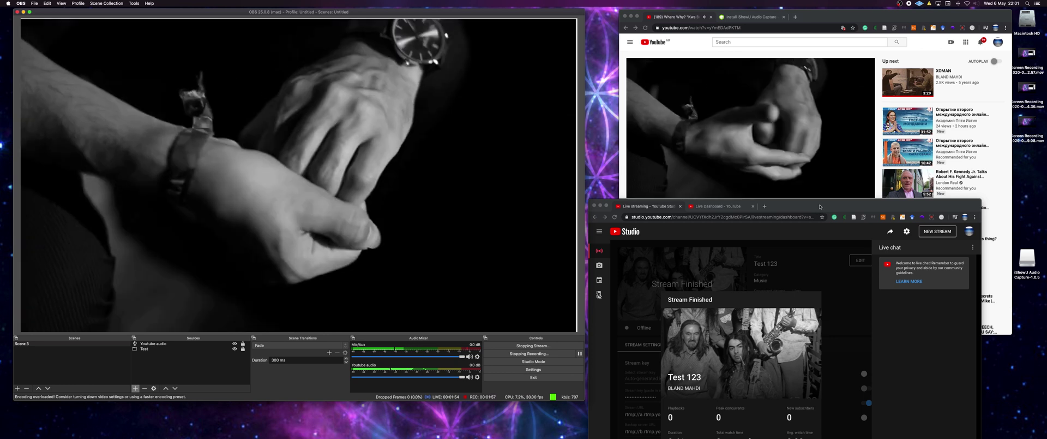
Open the finished Test 123 stream for editing in YouTube Studio
drag(823, 205, 820, 99)
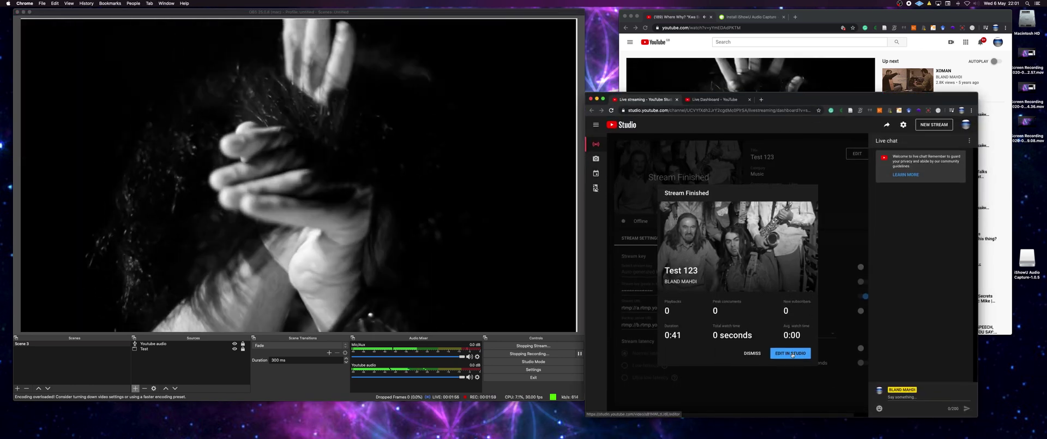
click(793, 353)
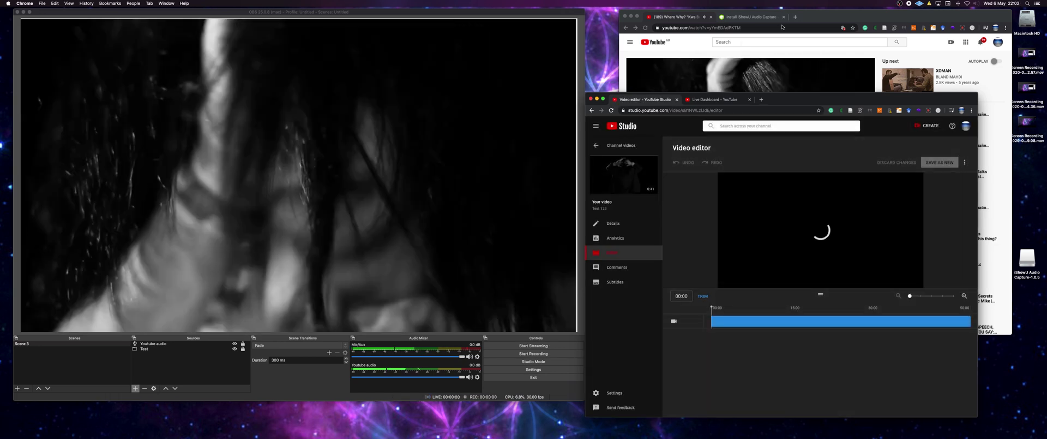
Switch to the playing YouTube video, skip to the next video, XOMAN, and pause it
click(839, 21)
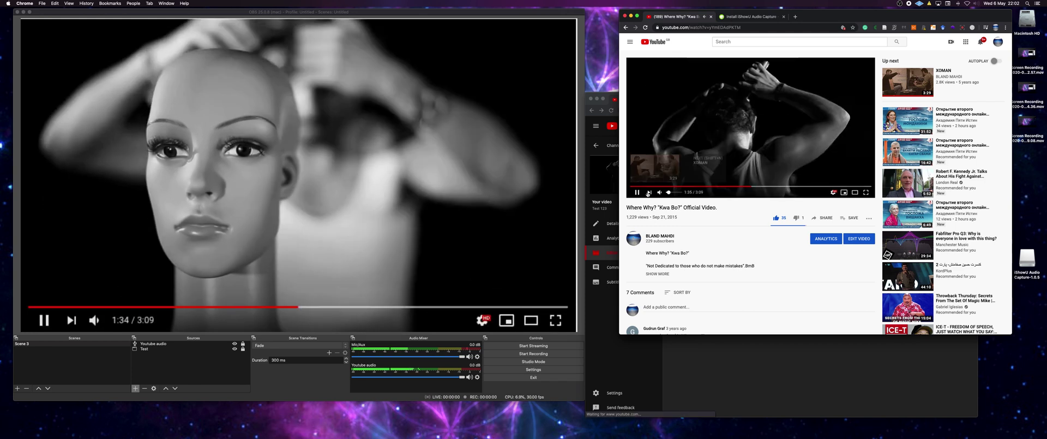
click(649, 192)
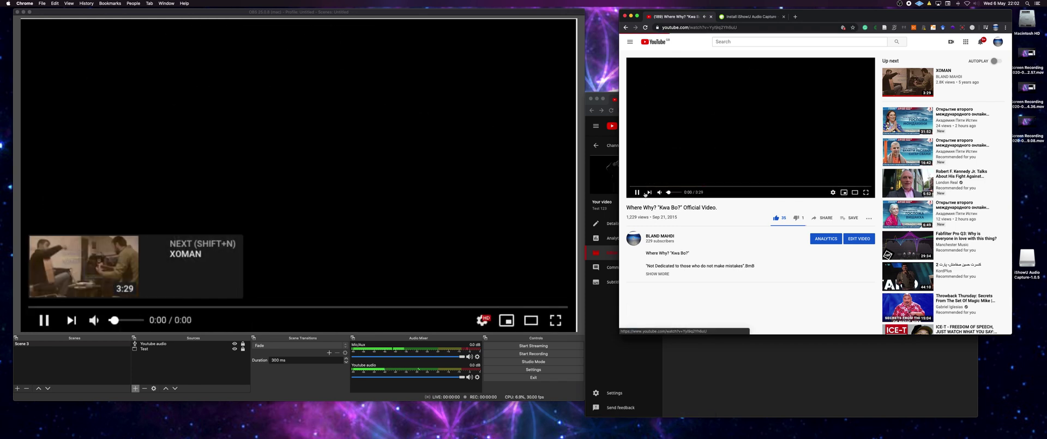
Return to the YouTube Studio window, move it higher, and open the details of the Test 123 video
click(717, 345)
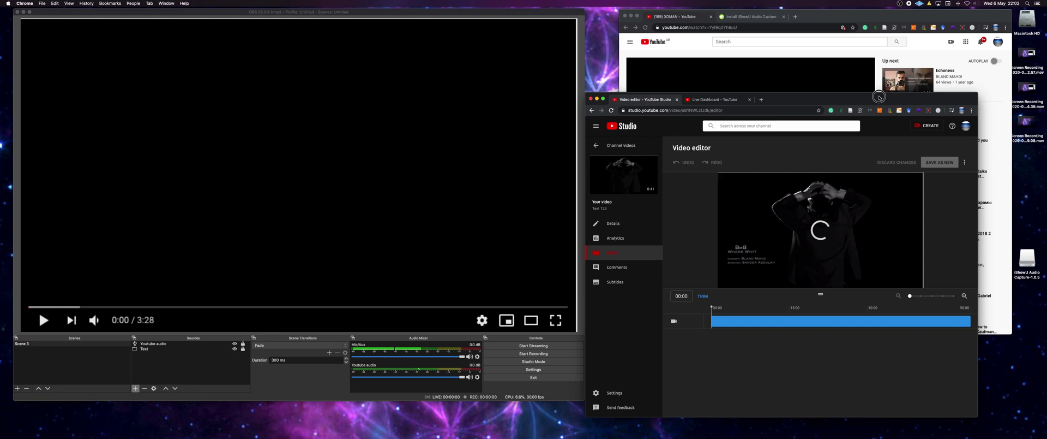
drag(879, 98, 879, 71)
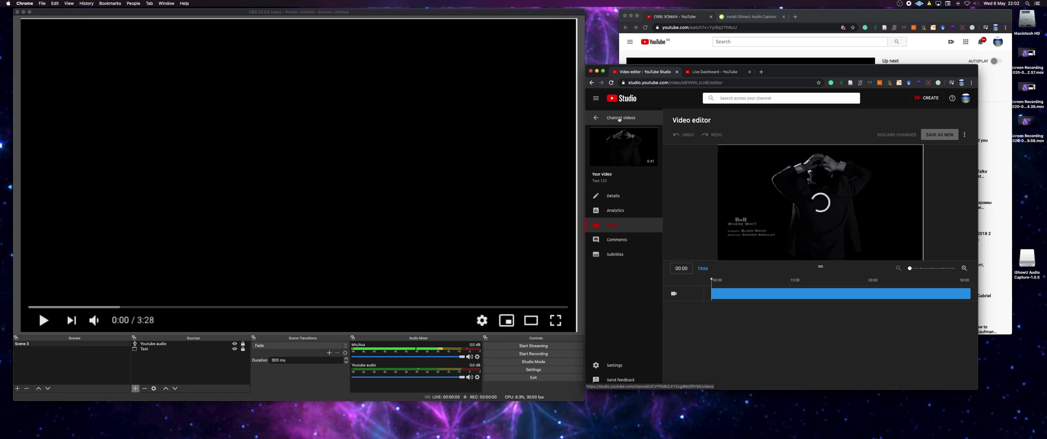
click(609, 197)
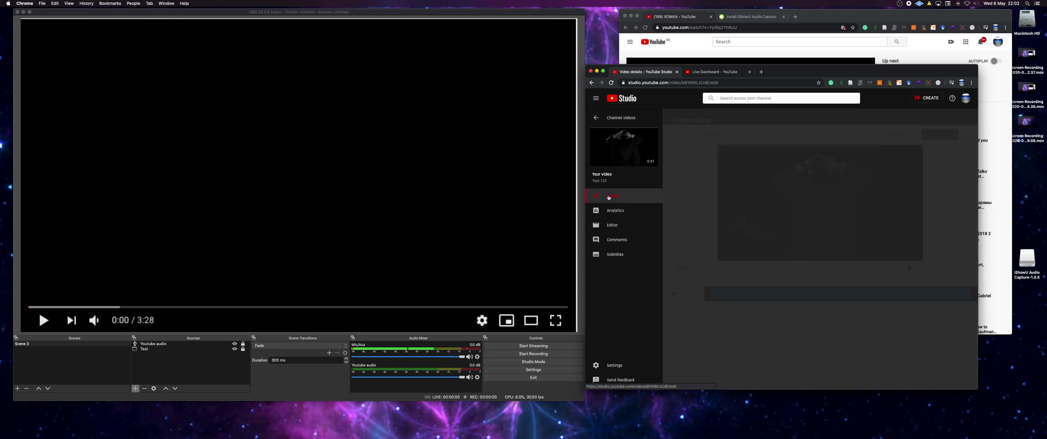